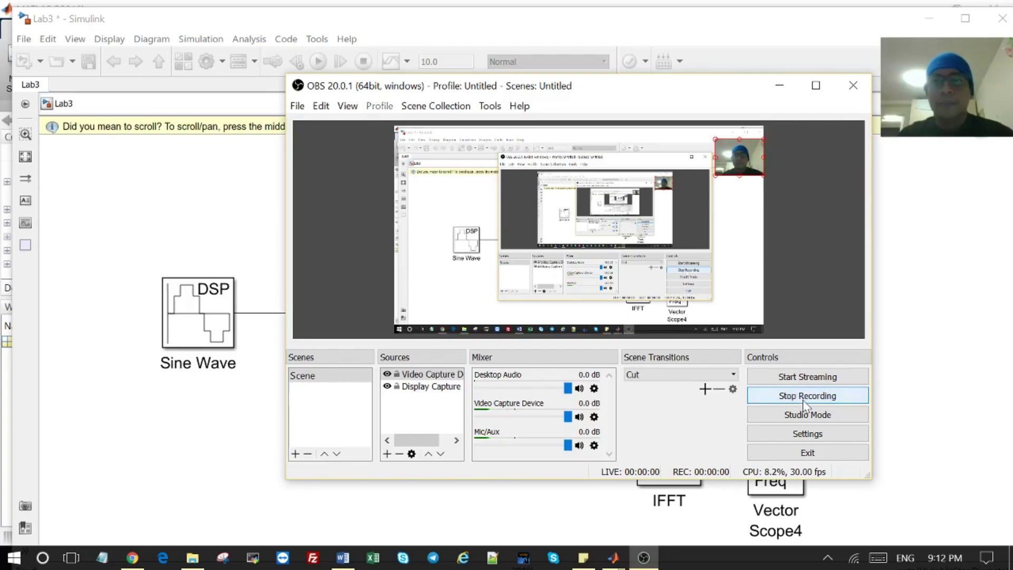
# Step: Minimize the OBS window to expose the Lab3 diagram with its Sine Wave, FFT, Abs and IFFT scopes
pyautogui.click(779, 85)
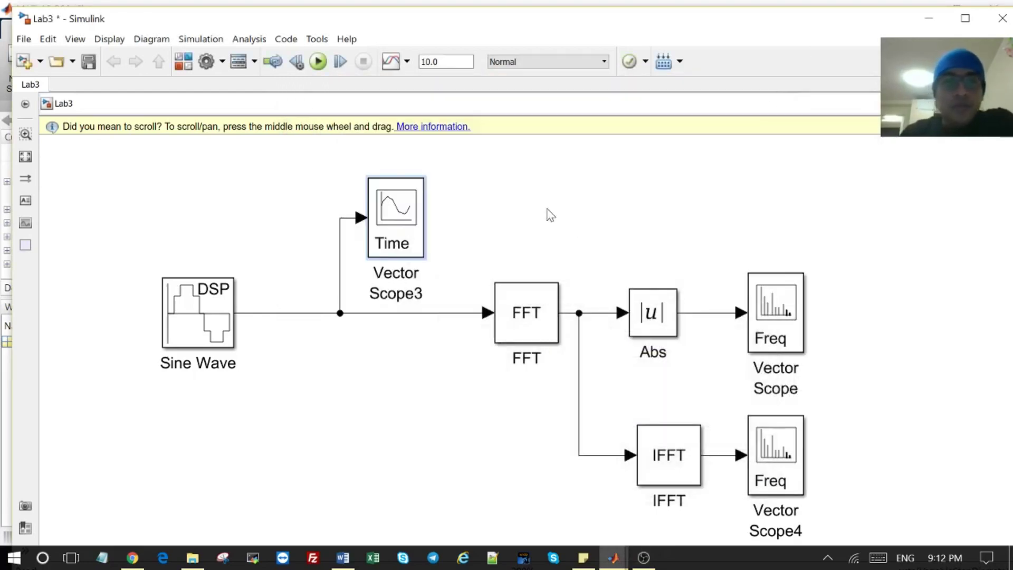
pyautogui.click(526, 320)
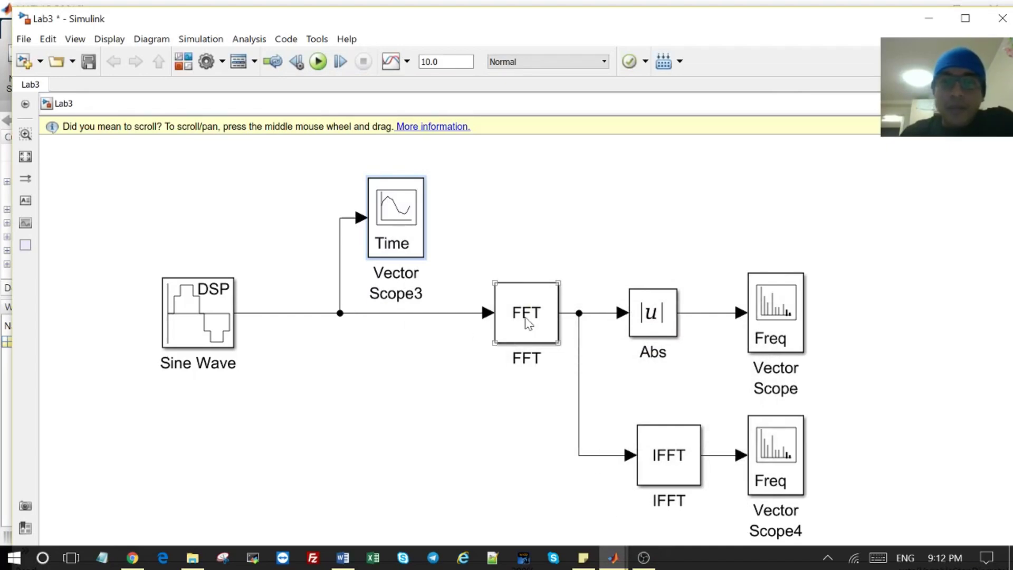
pyautogui.click(589, 451)
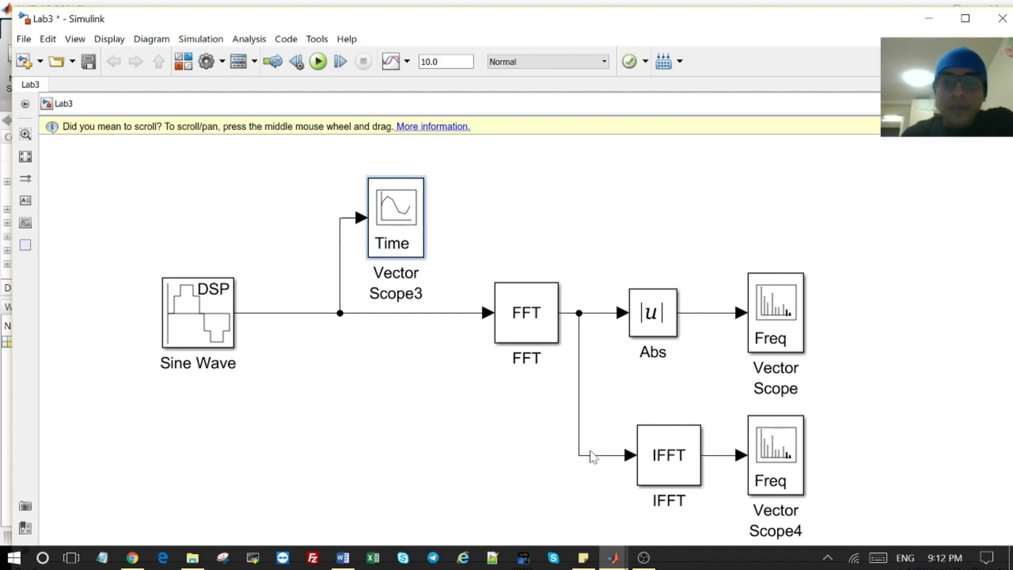
# Step: Switch to the MATLAB desktop, launch Simulink from the Home tab, and return to the Lab3 model window
pyautogui.moveTo(616, 560)
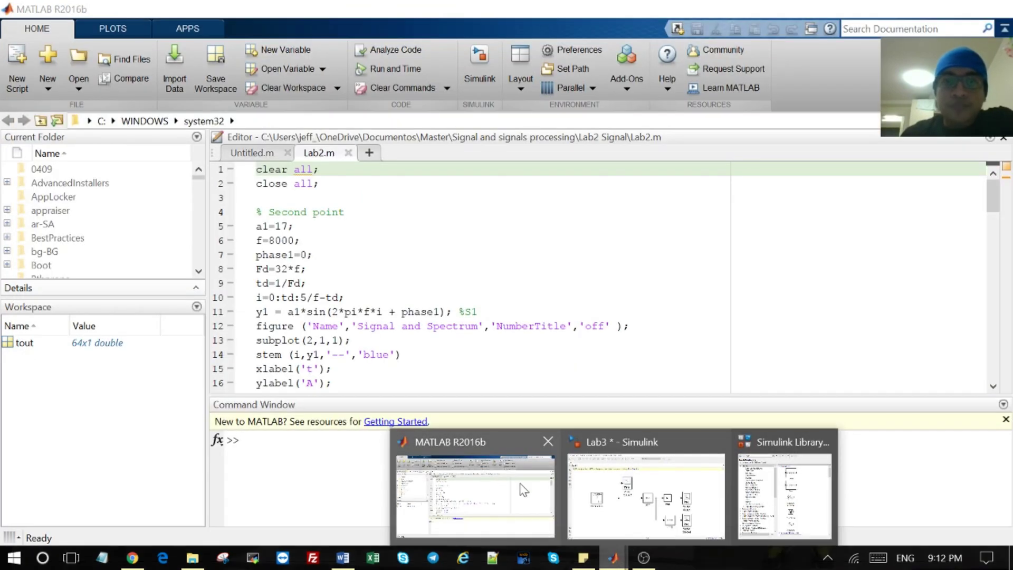
pyautogui.click(522, 488)
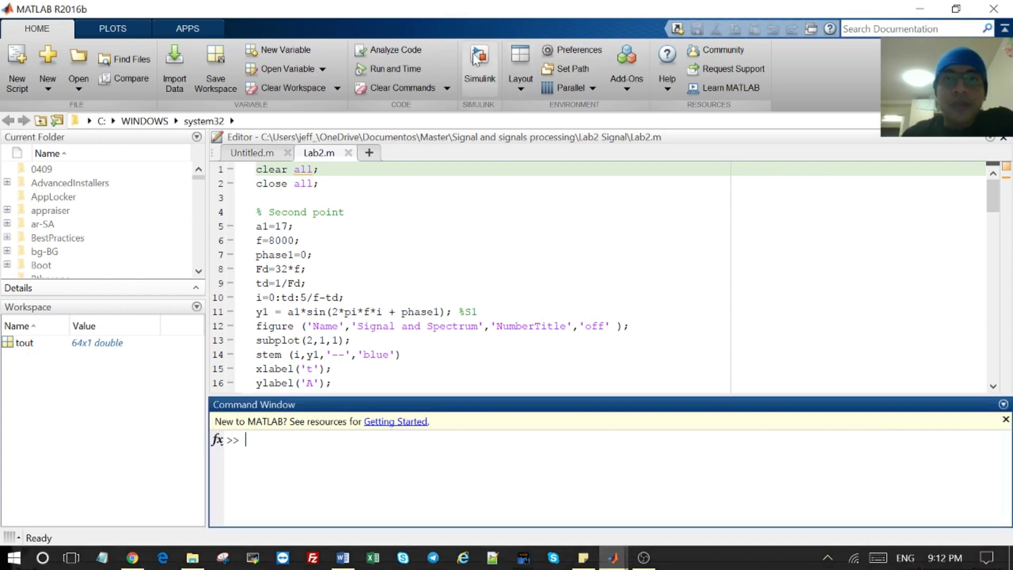
pyautogui.click(490, 85)
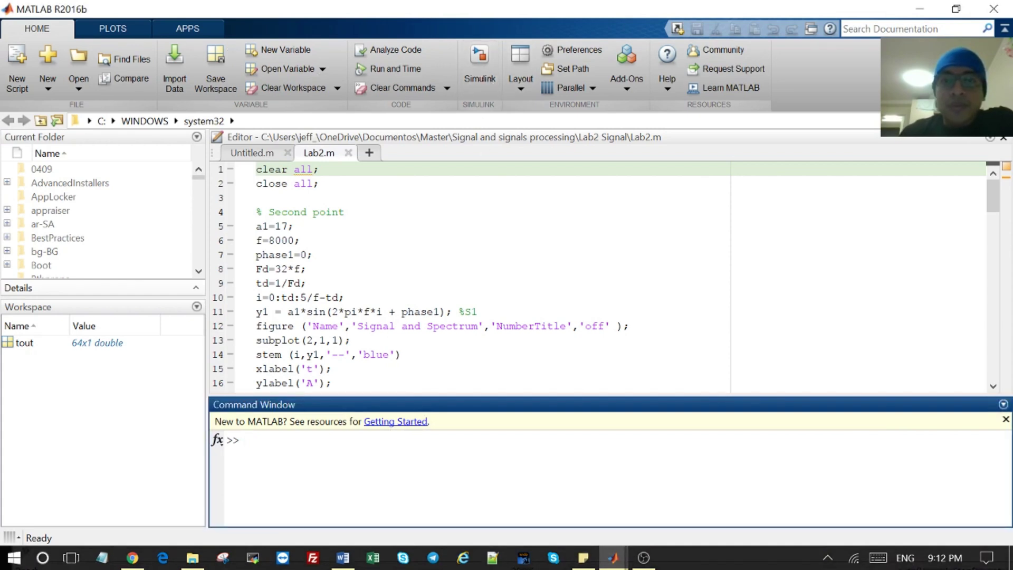
pyautogui.moveTo(625, 554)
pyautogui.click(671, 507)
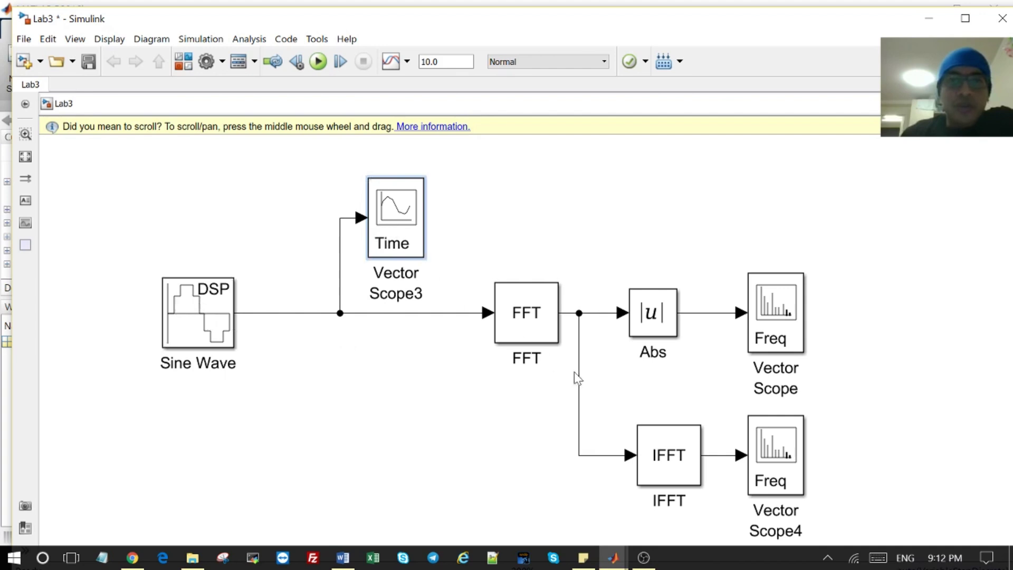
pyautogui.click(189, 73)
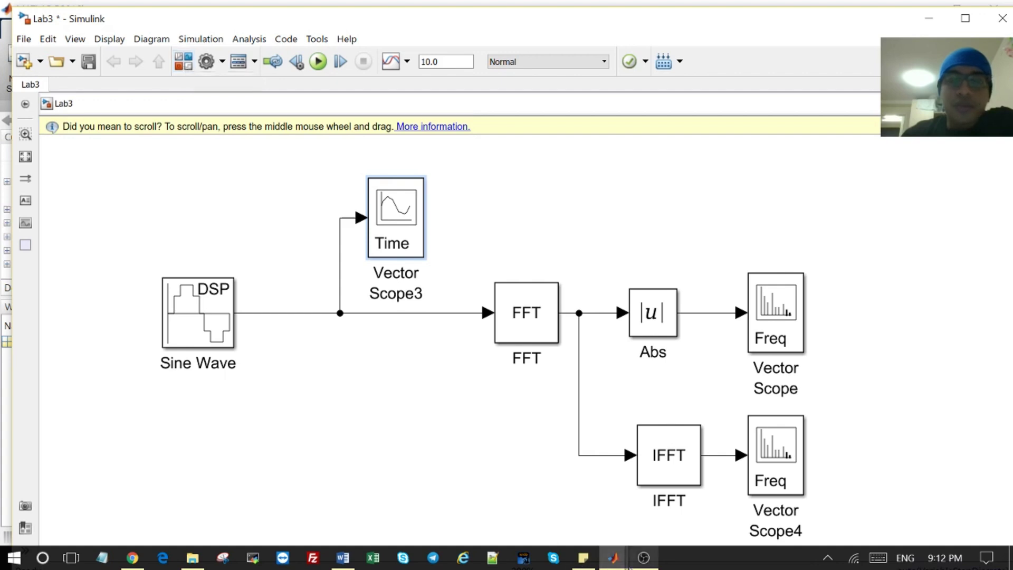
pyautogui.moveTo(613, 558)
pyautogui.click(801, 490)
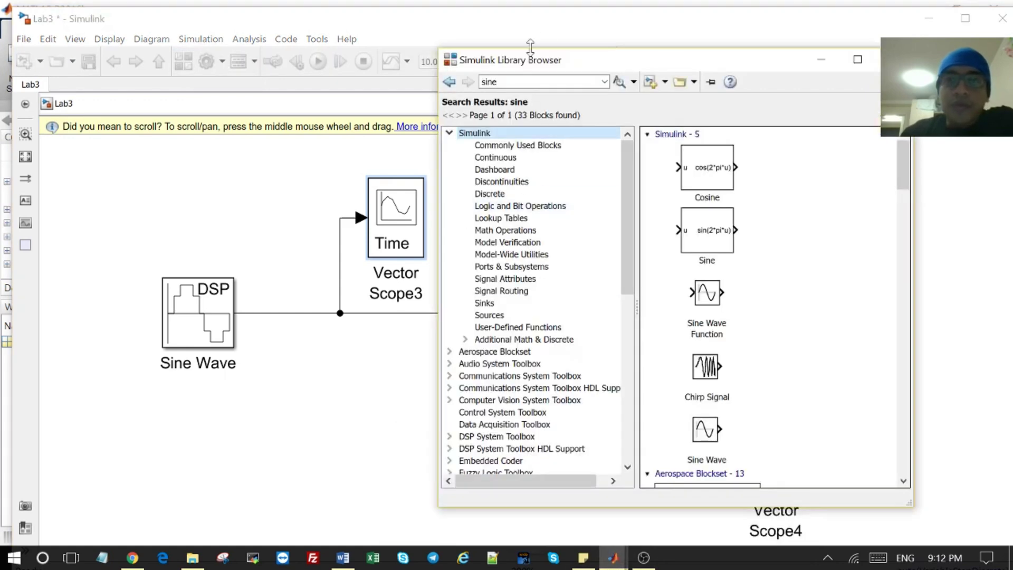
pyautogui.moveTo(544, 64); pyautogui.dragTo(413, 63)
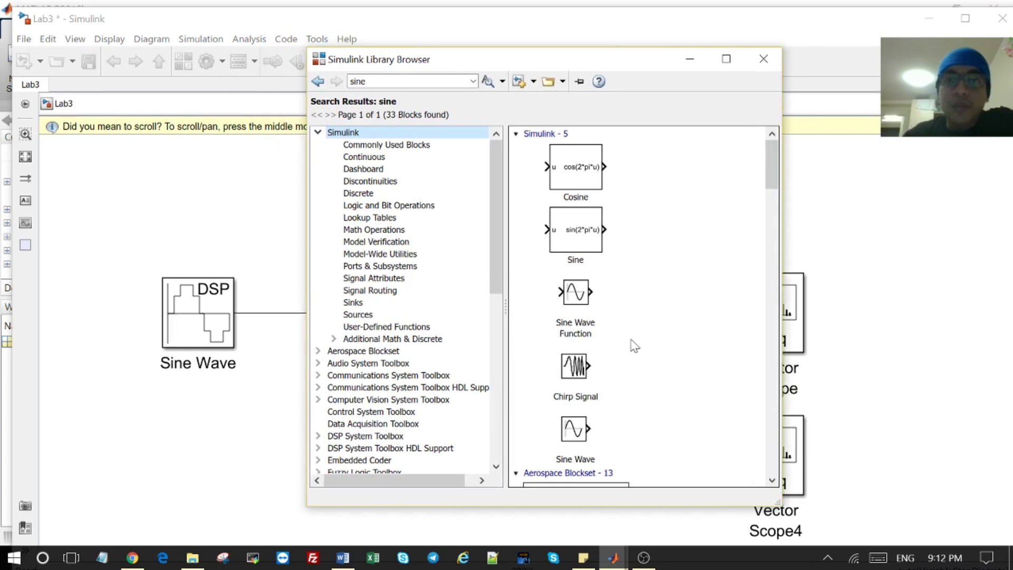
pyautogui.scroll(-15, 634, 346)
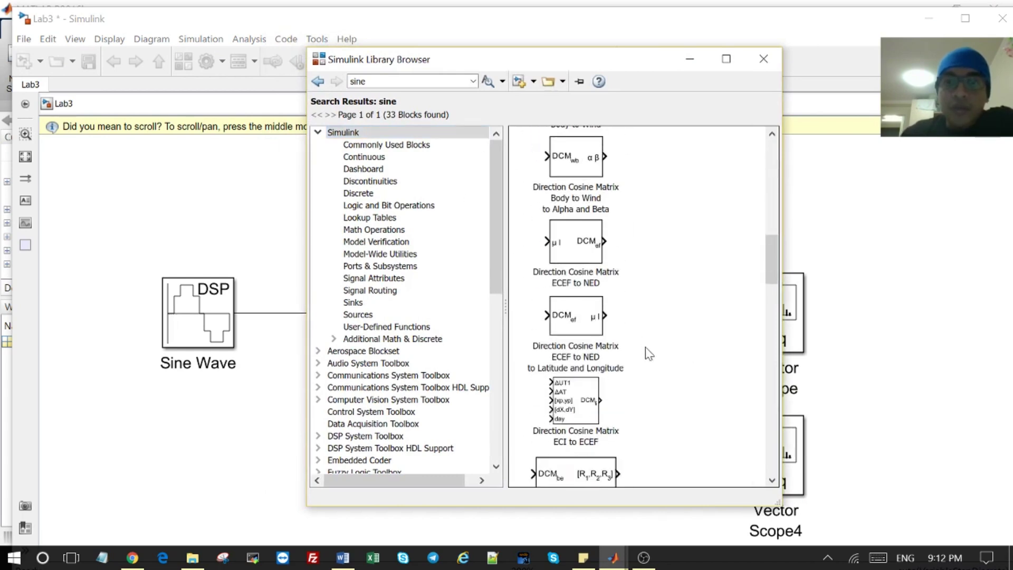
pyautogui.scroll(-15, 648, 354)
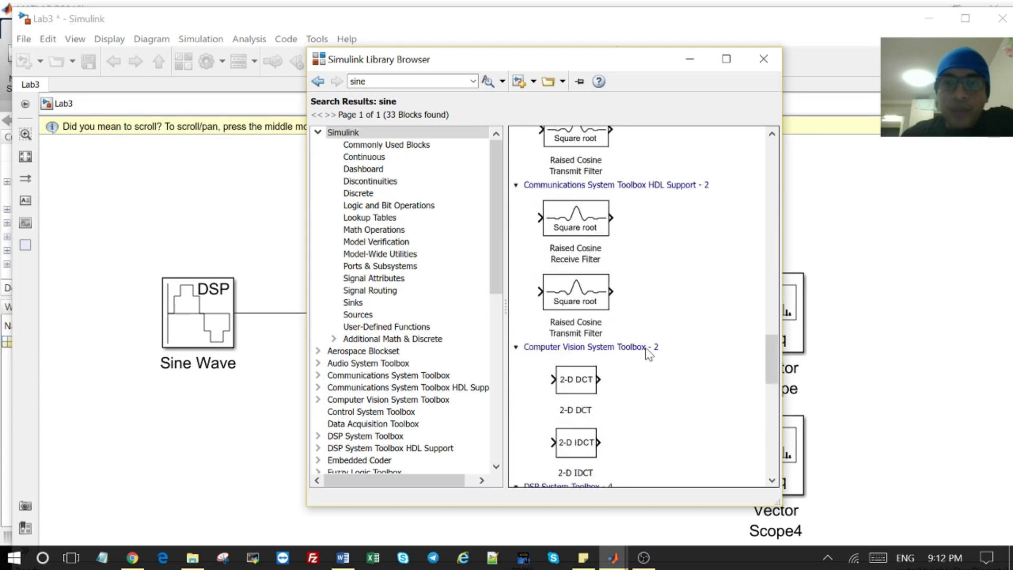
pyautogui.scroll(-10, 648, 353)
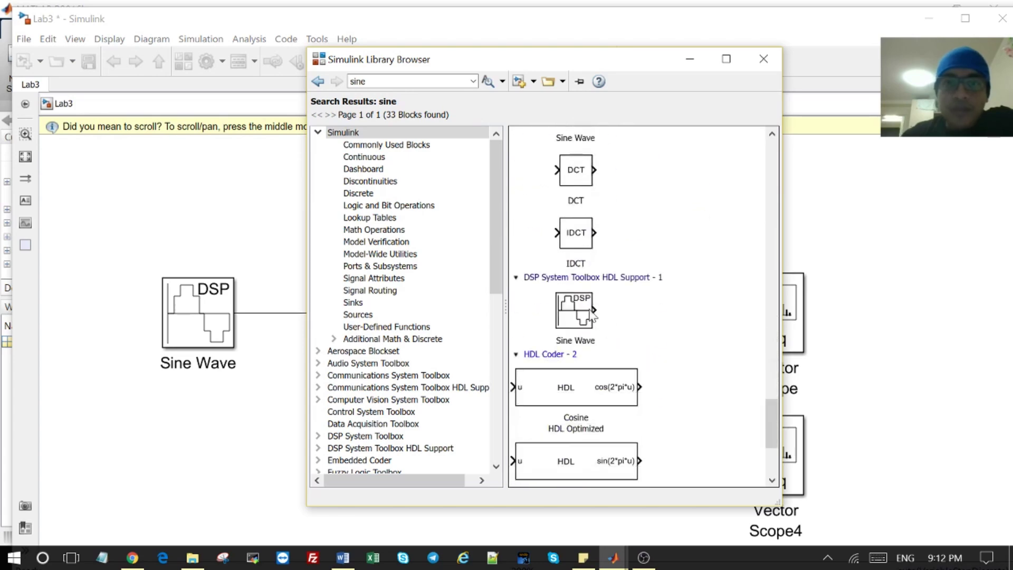
pyautogui.click(763, 59)
pyautogui.click(221, 285)
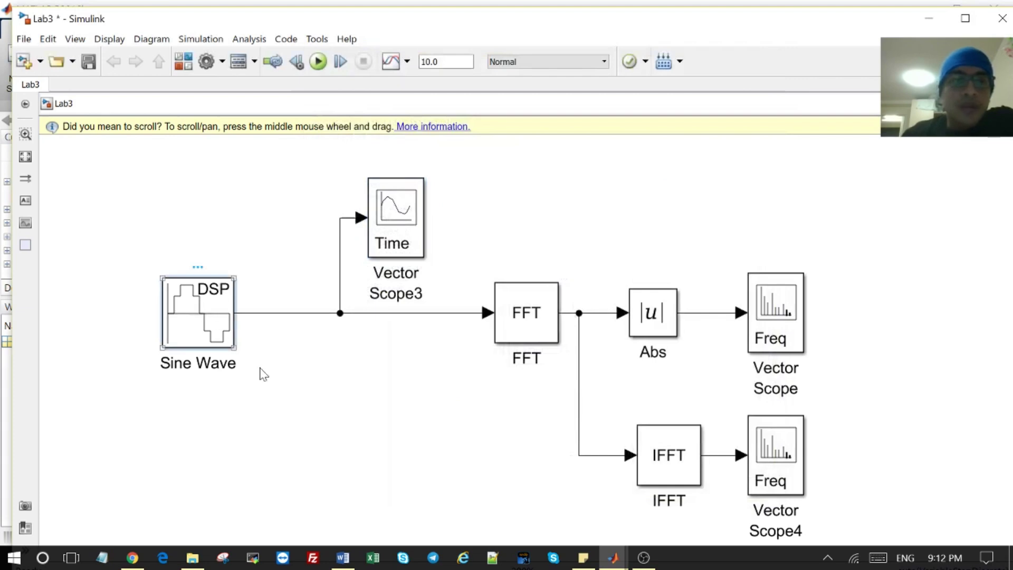
pyautogui.press('Return')
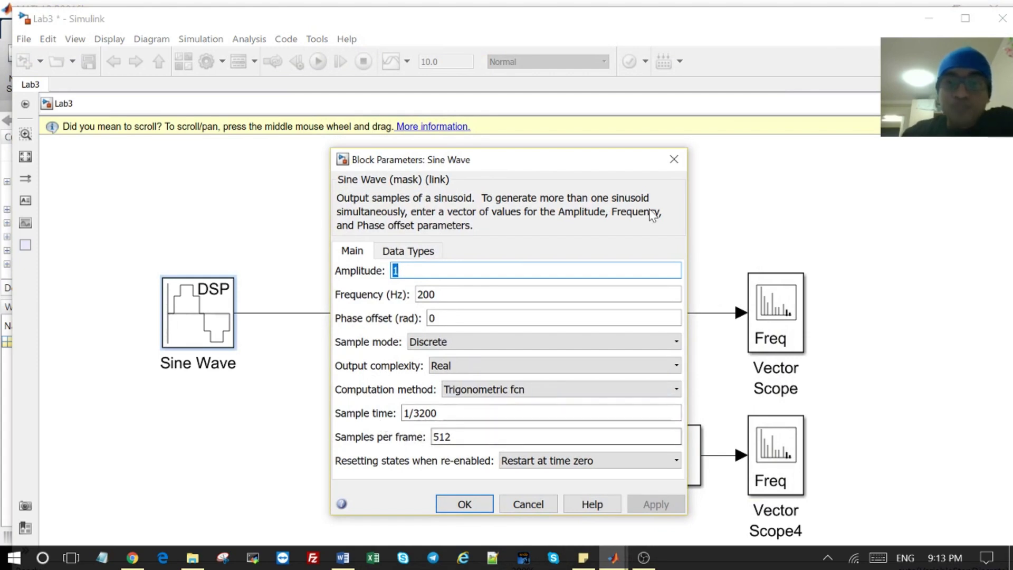
pyautogui.click(679, 164)
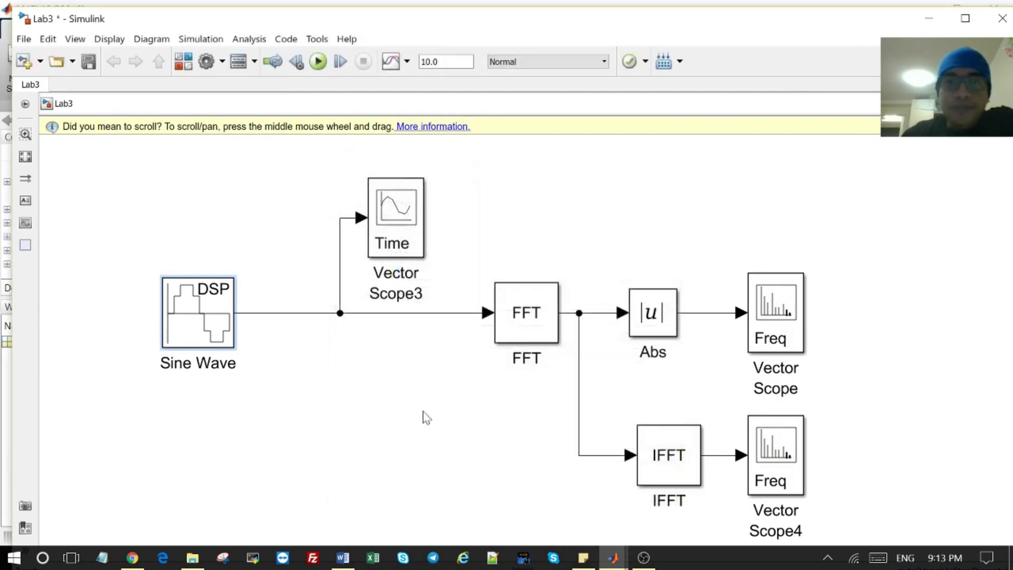
# Step: Open Vector Scope3's block parameters, reposition the dialog, and close it again
pyautogui.click(403, 222)
pyautogui.doubleClick(393, 235)
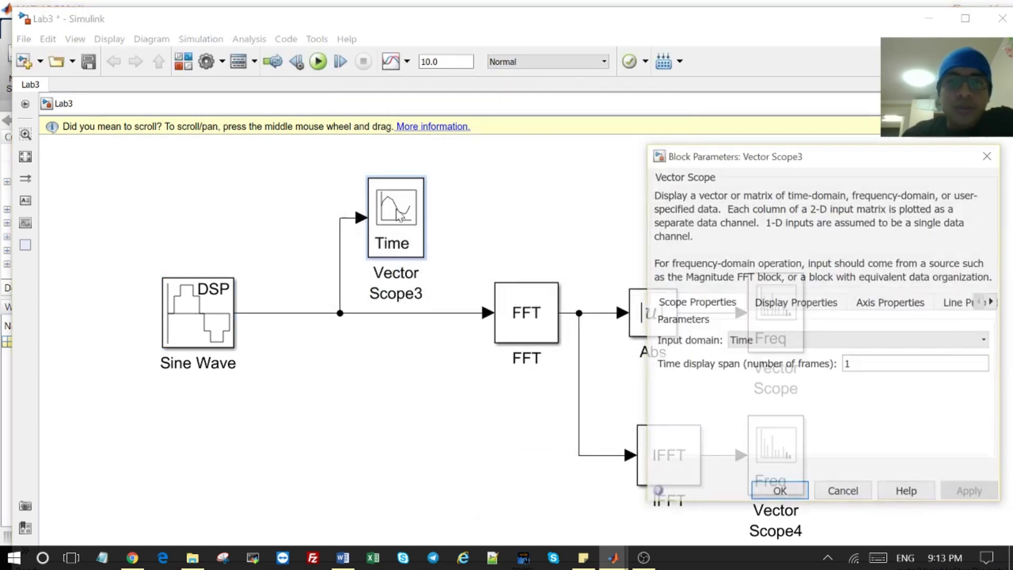
pyautogui.moveTo(733, 158); pyautogui.dragTo(459, 103)
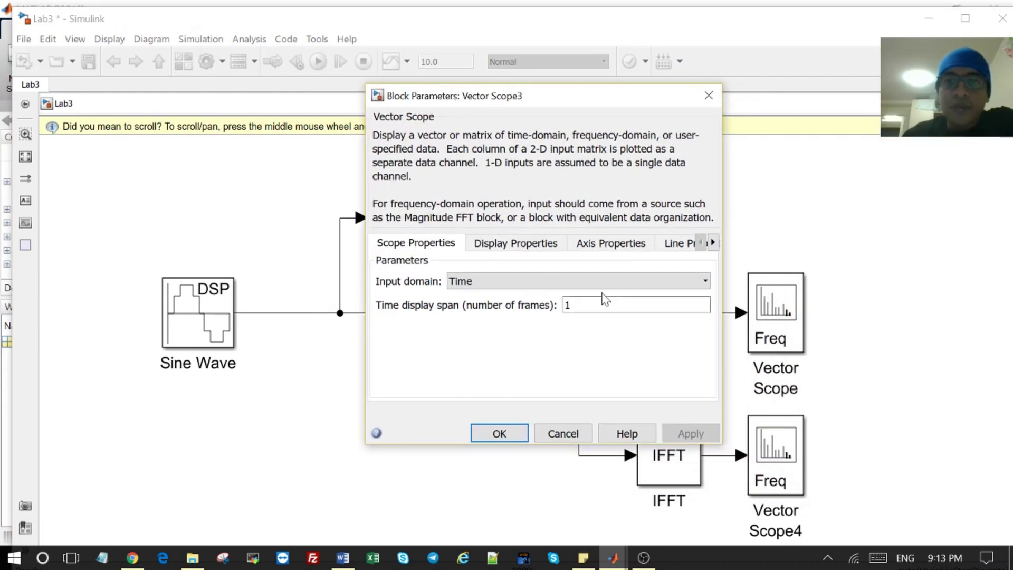
pyautogui.click(708, 95)
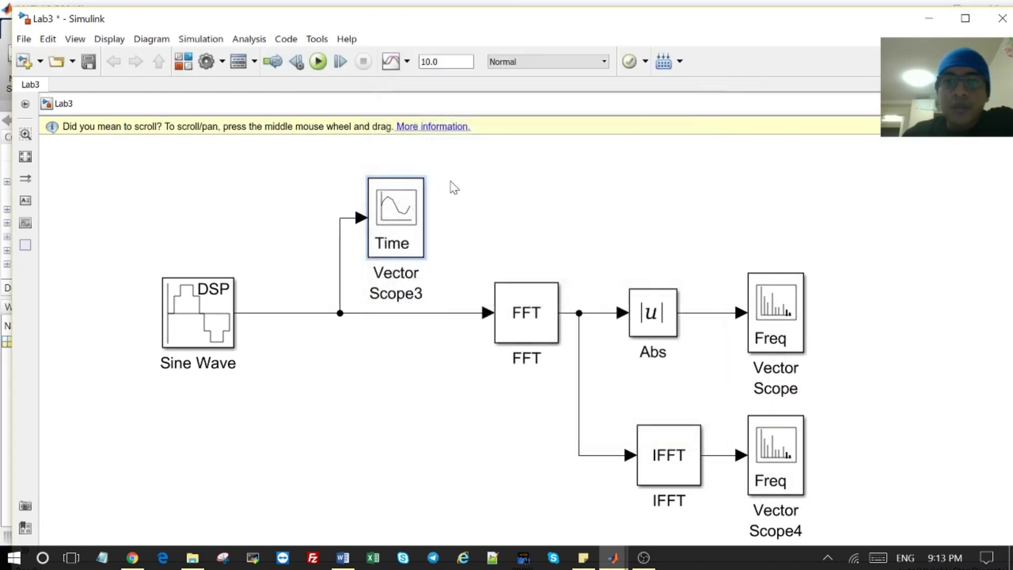
# Step: Confirm Vector Scope3 keeps Time input domain and -10 to 10 Amplitude Y-limits, then close its dialog
pyautogui.doubleClick(392, 221)
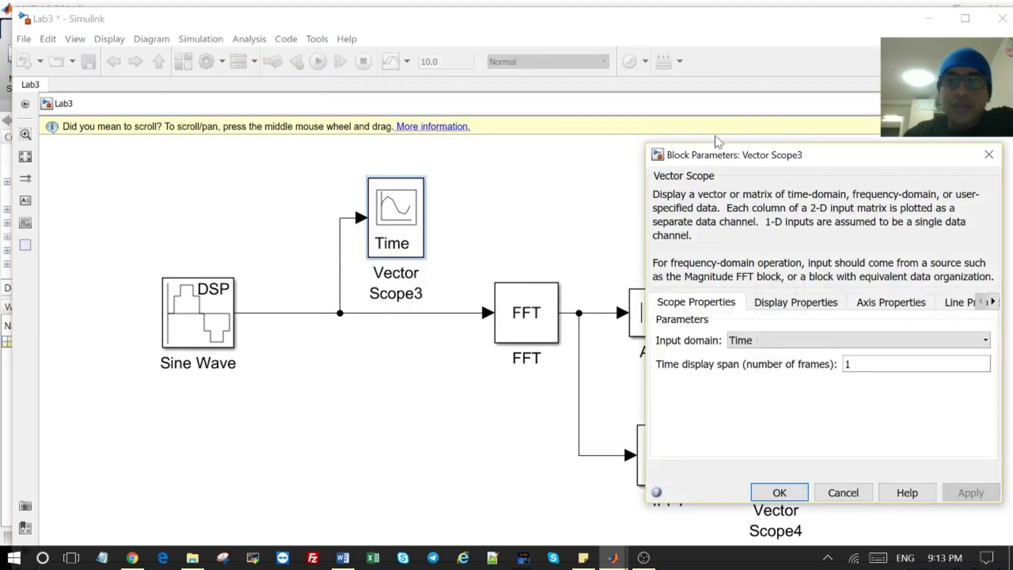
pyautogui.moveTo(717, 154); pyautogui.dragTo(474, 98)
pyautogui.click(573, 285)
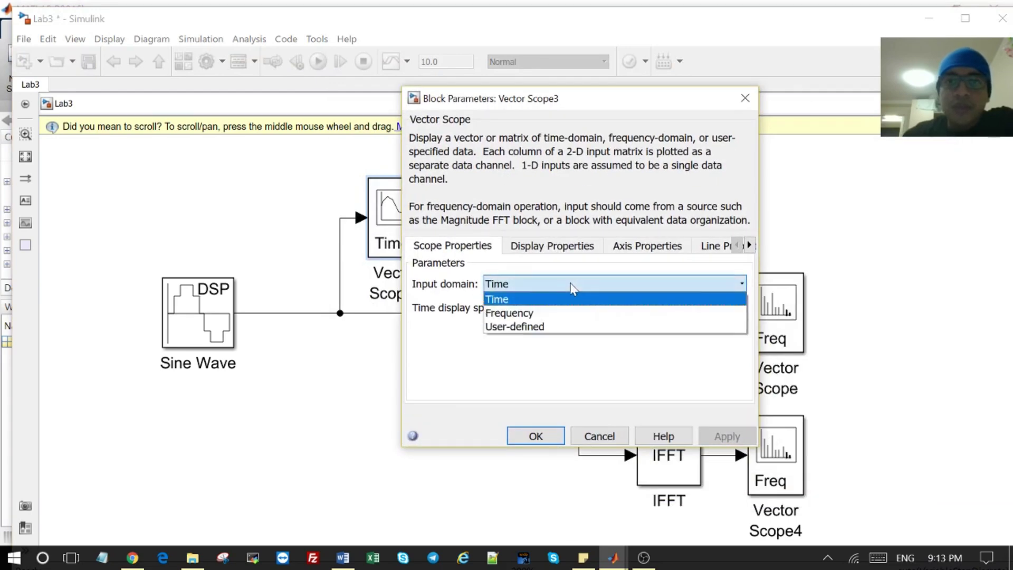
pyautogui.click(559, 288)
pyautogui.click(554, 246)
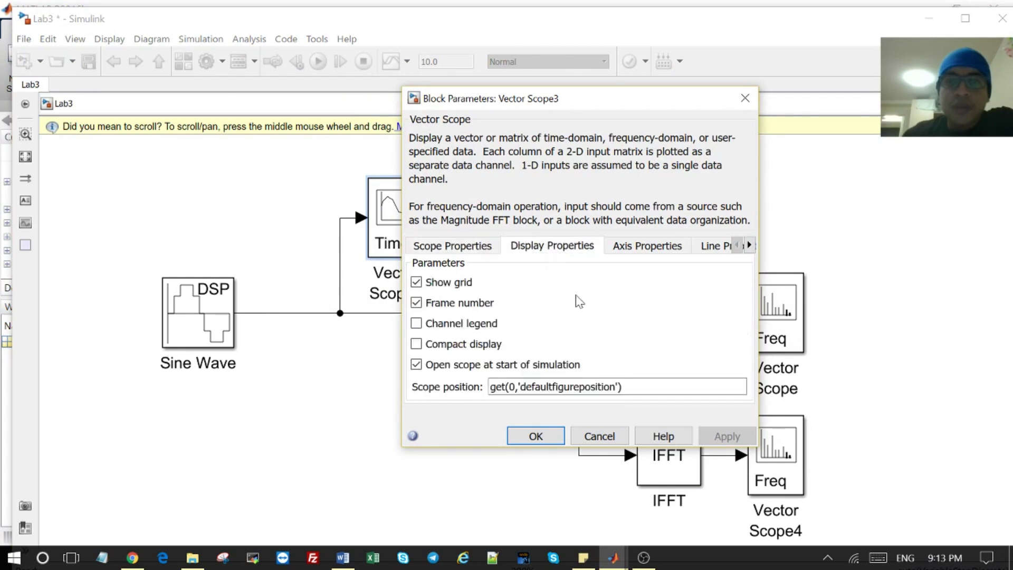
pyautogui.click(659, 246)
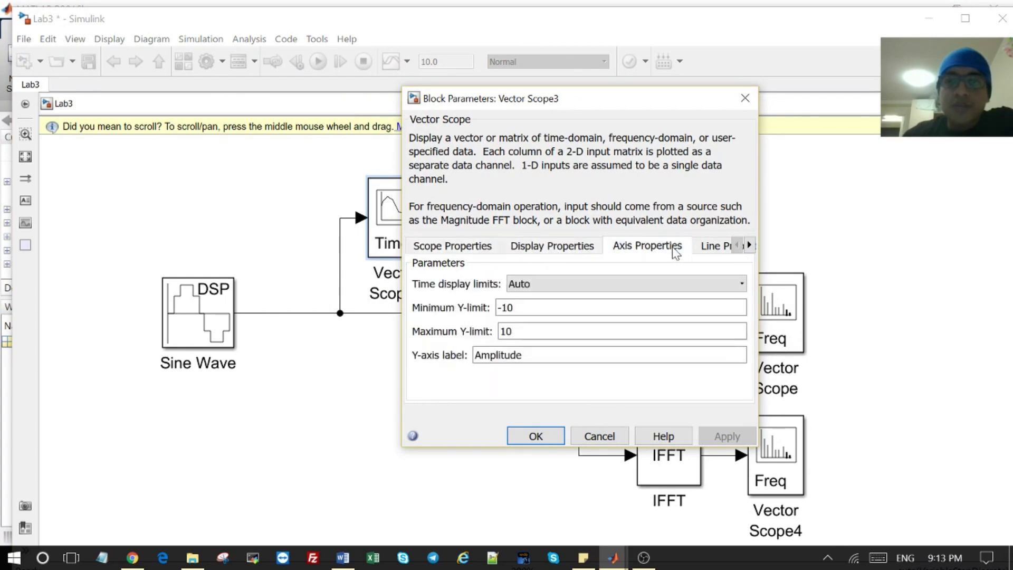
pyautogui.click(745, 98)
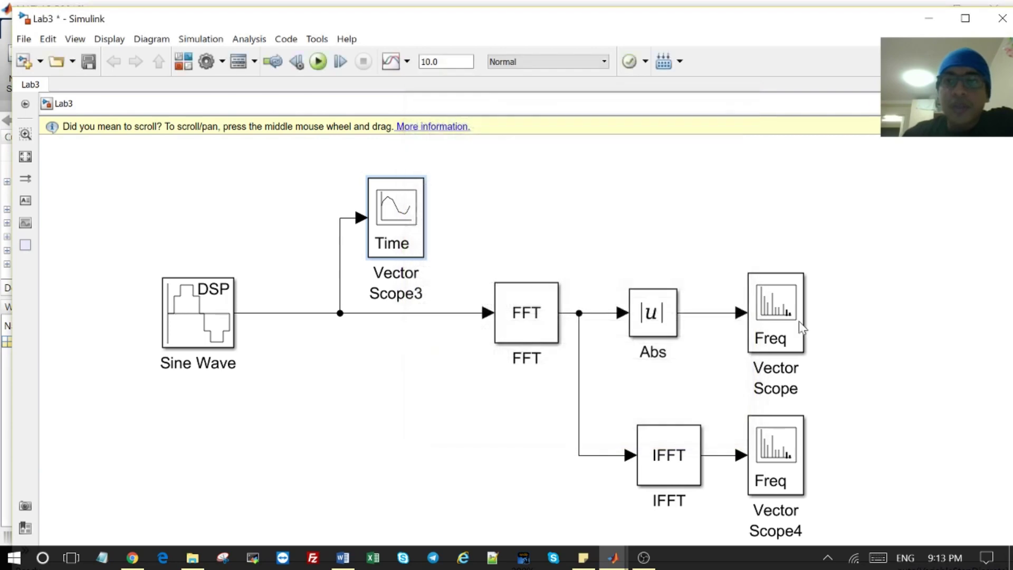
pyautogui.click(534, 292)
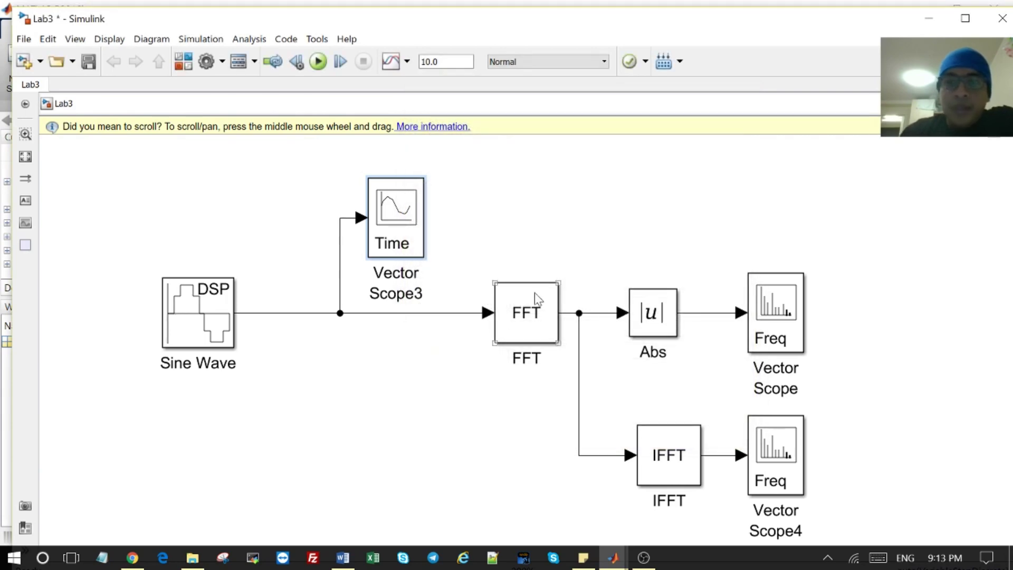
pyautogui.doubleClick(538, 320)
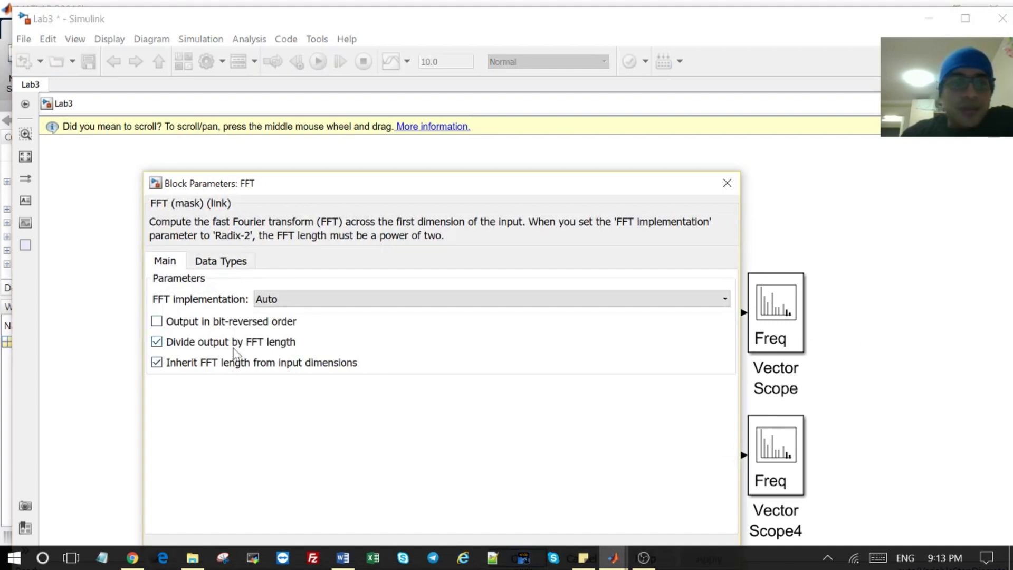
pyautogui.click(168, 364)
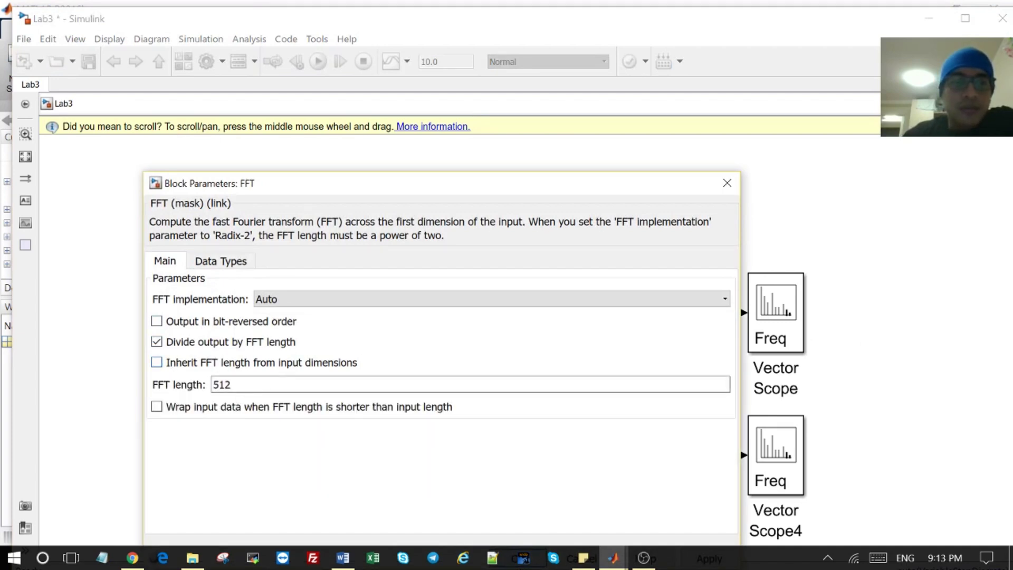
pyautogui.click(157, 362)
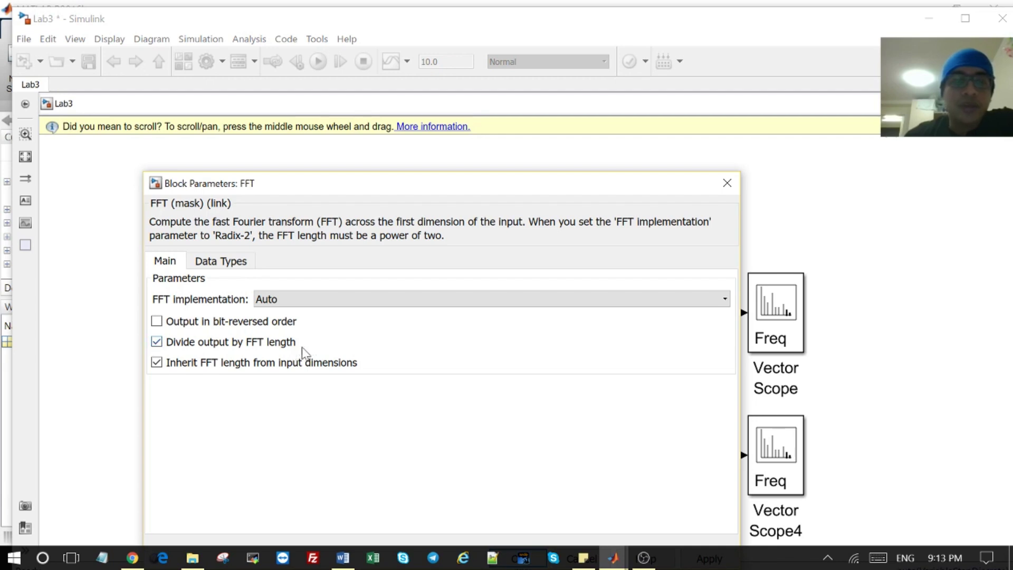
# Step: Close the FFT settings unchanged and select the Abs and FFT blocks
pyautogui.click(727, 183)
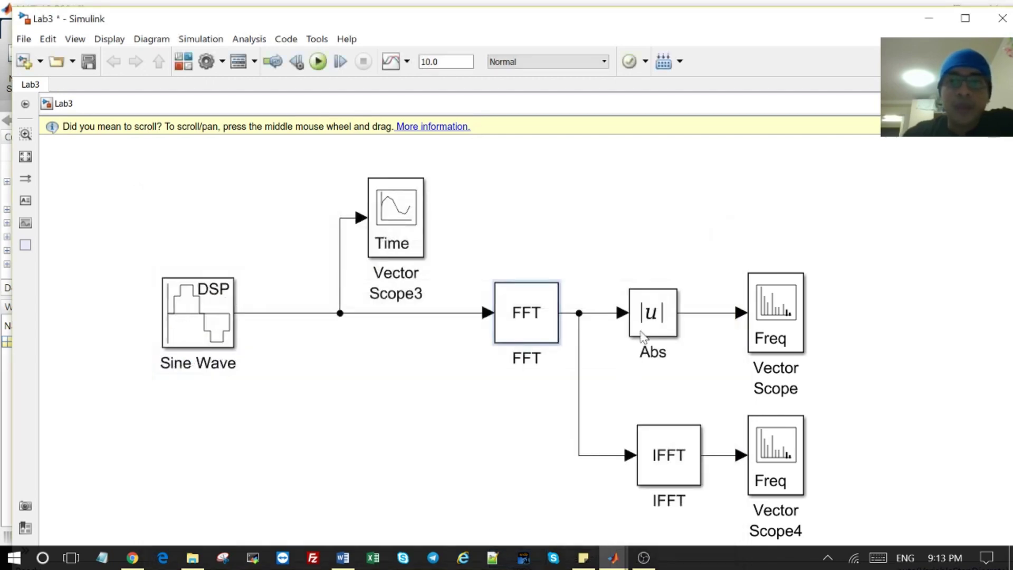
pyautogui.click(661, 317)
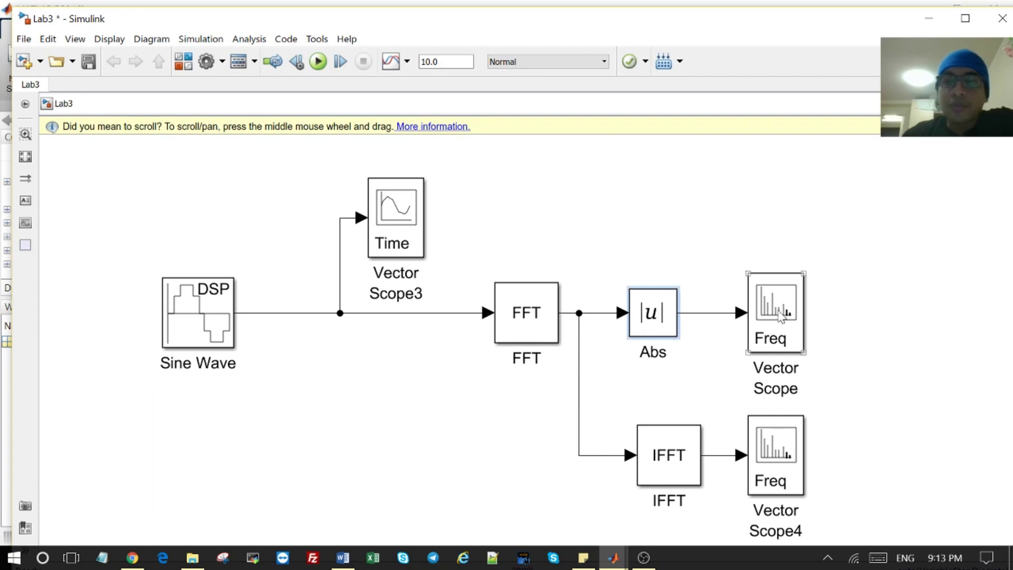
pyautogui.click(662, 317)
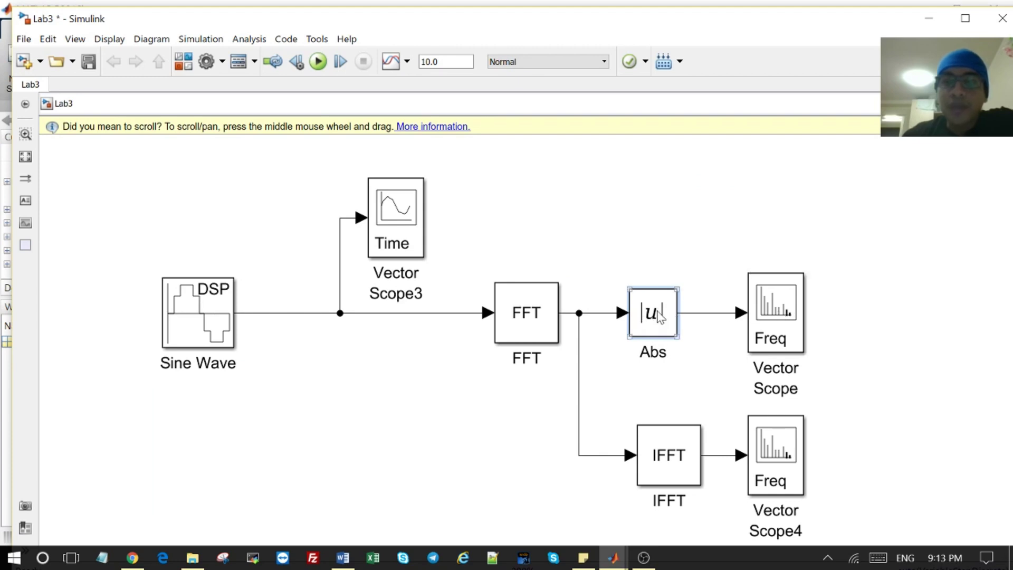
pyautogui.click(543, 312)
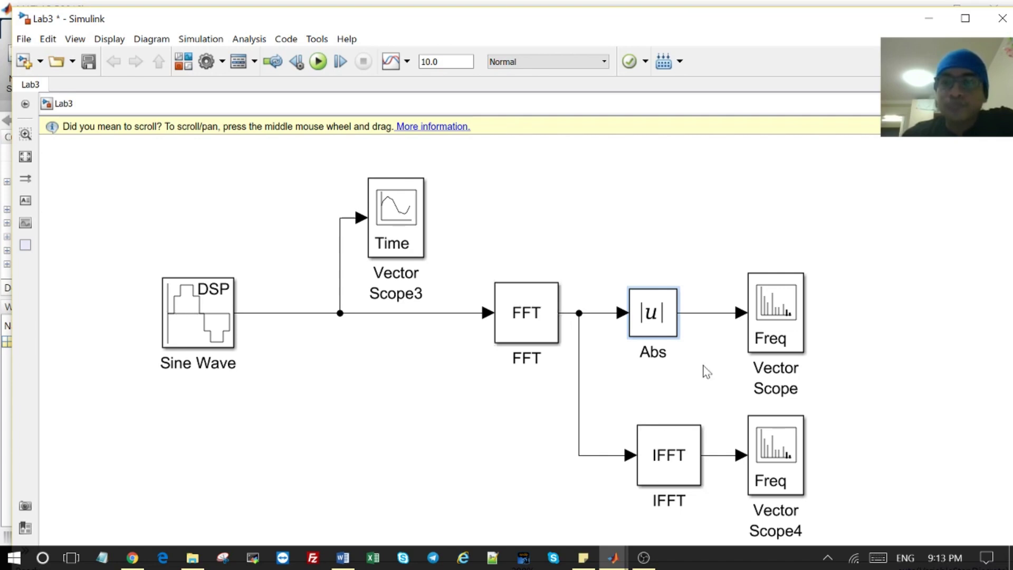
# Step: Untick 'Inherit sample time from input' in the upper Vector Scope's Axis Properties and apply with OK
pyautogui.doubleClick(775, 298)
pyautogui.click(537, 274)
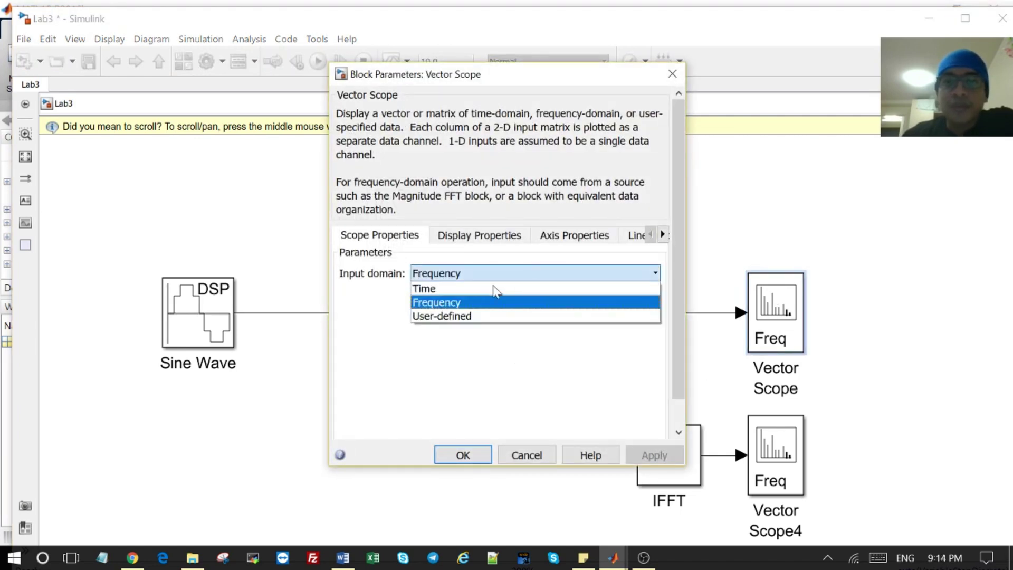
pyautogui.click(485, 238)
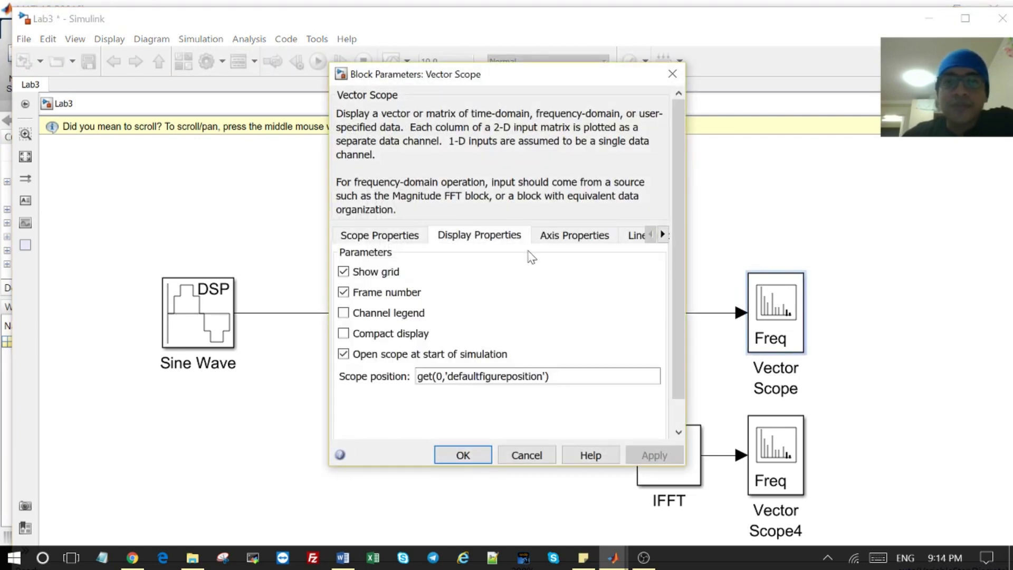
pyautogui.click(580, 236)
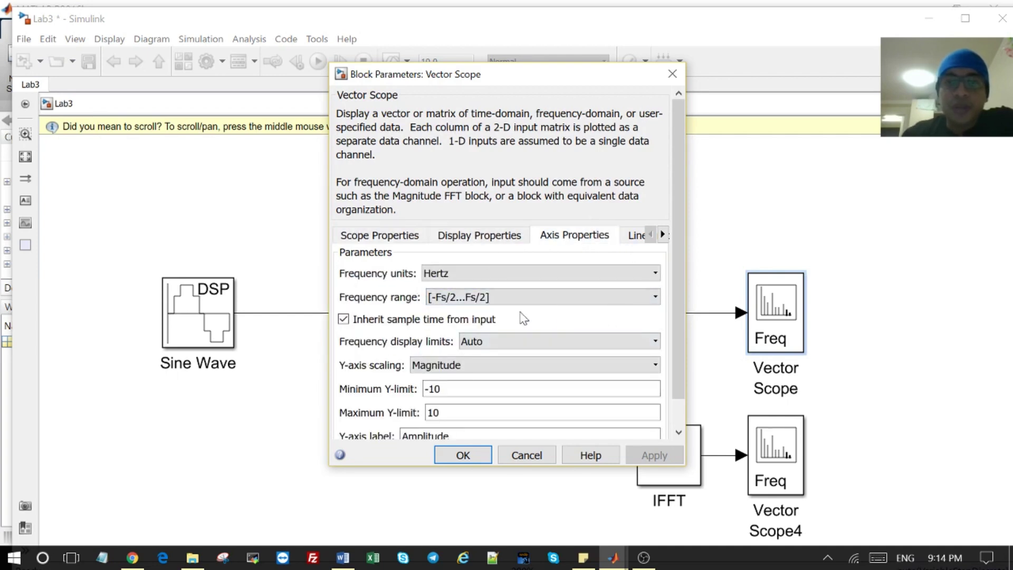
pyautogui.scroll(-2, 523, 316)
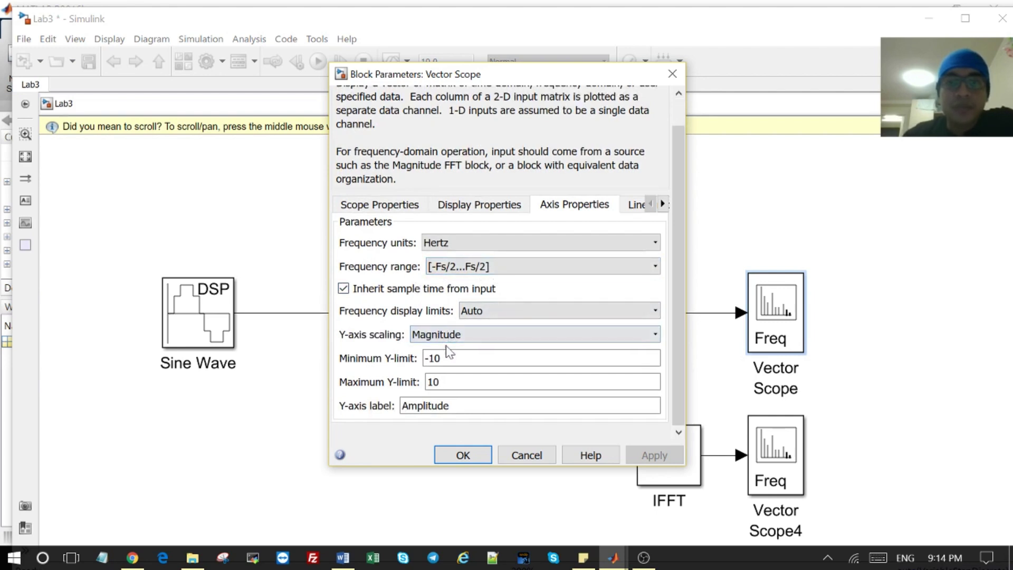
pyautogui.click(373, 289)
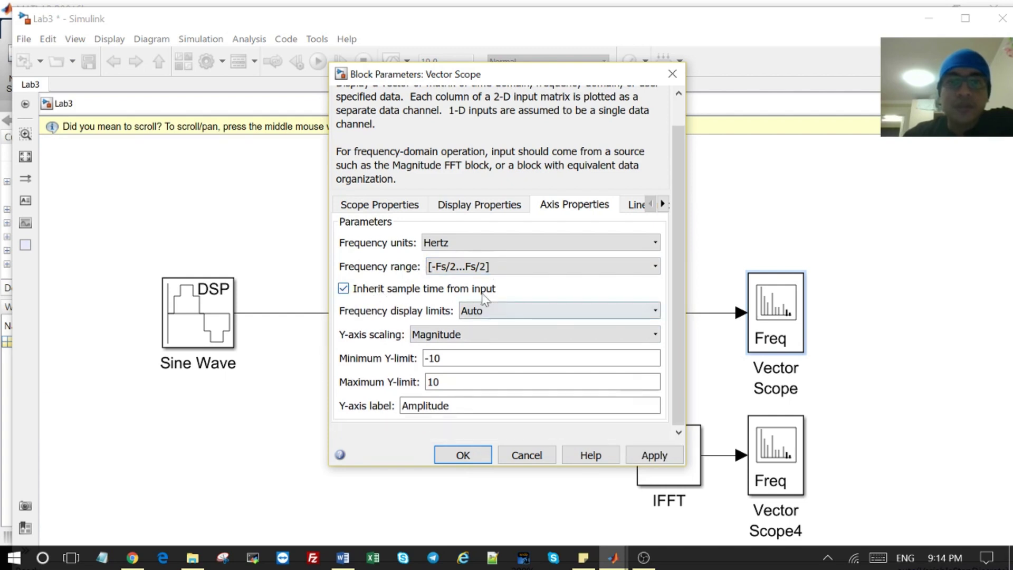
pyautogui.click(475, 456)
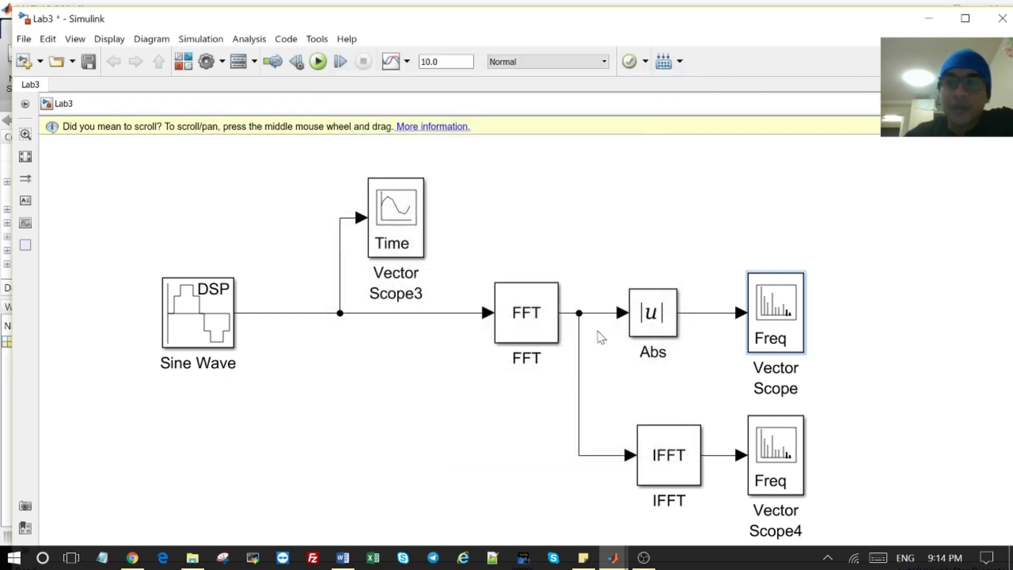
# Step: Open the IFFT block's settings and enable 'Input is conjugate symmetric'
pyautogui.click(668, 472)
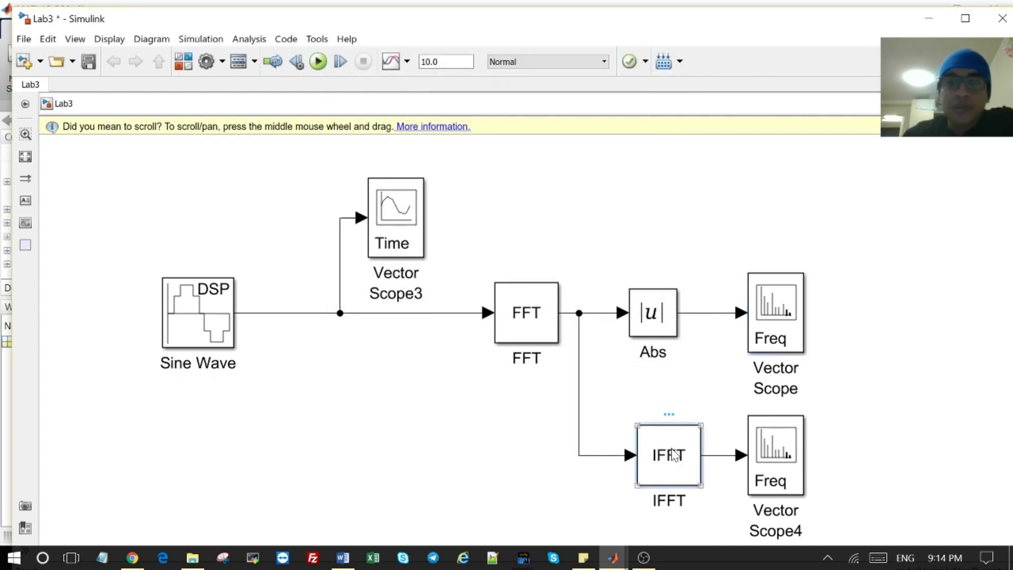
pyautogui.doubleClick(673, 453)
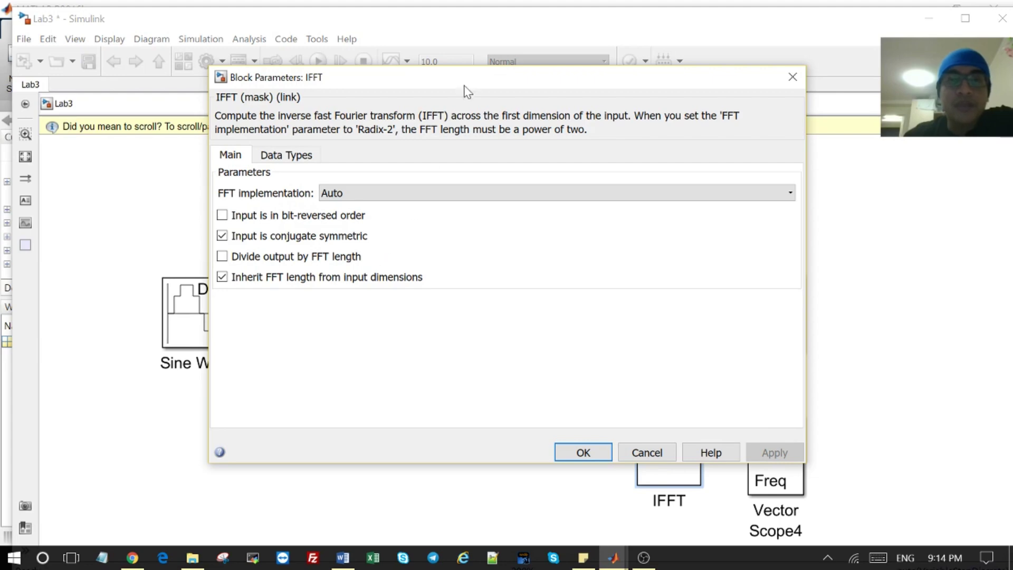
pyautogui.moveTo(463, 84); pyautogui.dragTo(403, 106)
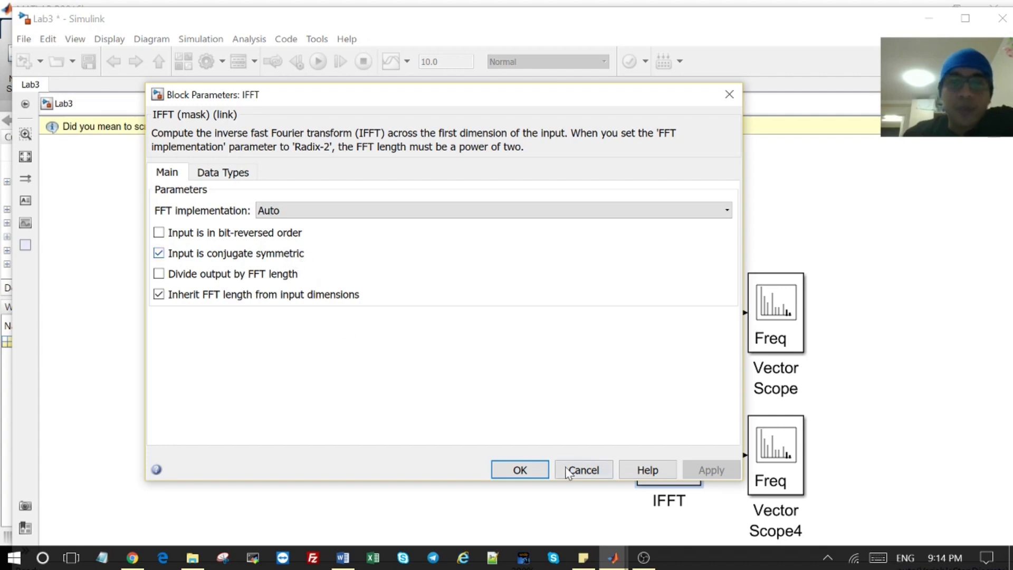
pyautogui.click(237, 256)
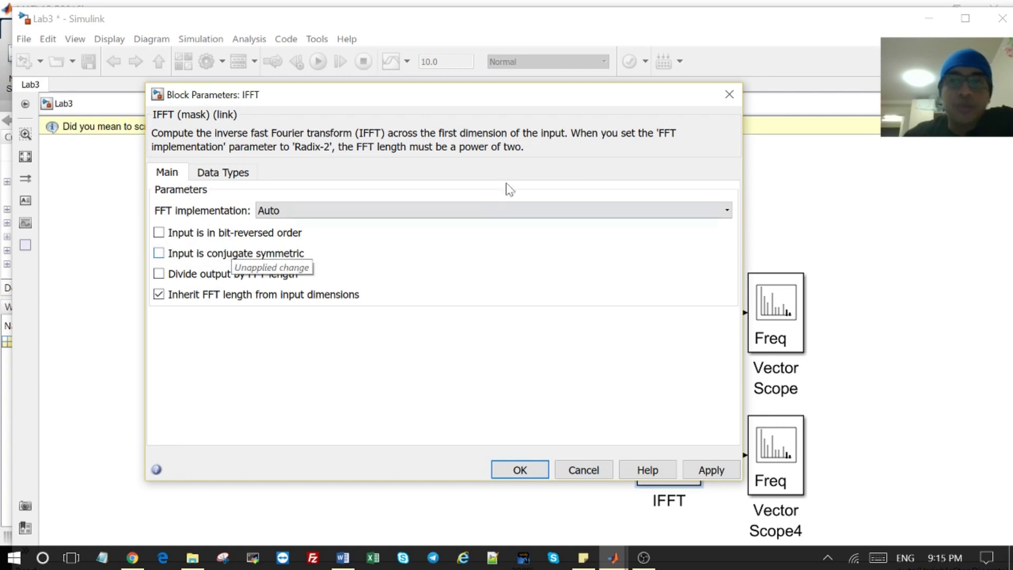
pyautogui.moveTo(649, 100); pyautogui.dragTo(577, 43)
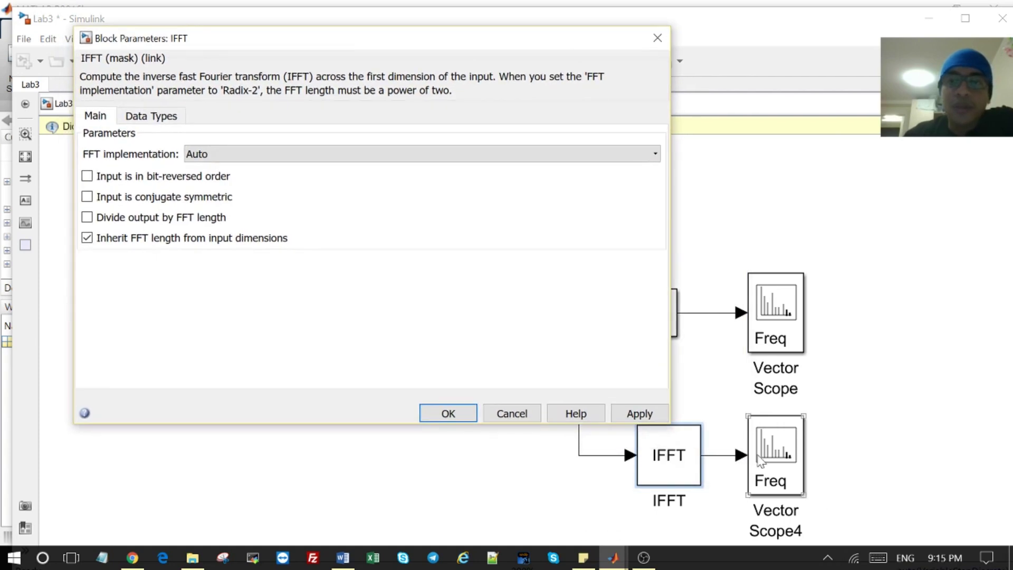
pyautogui.press('Return')
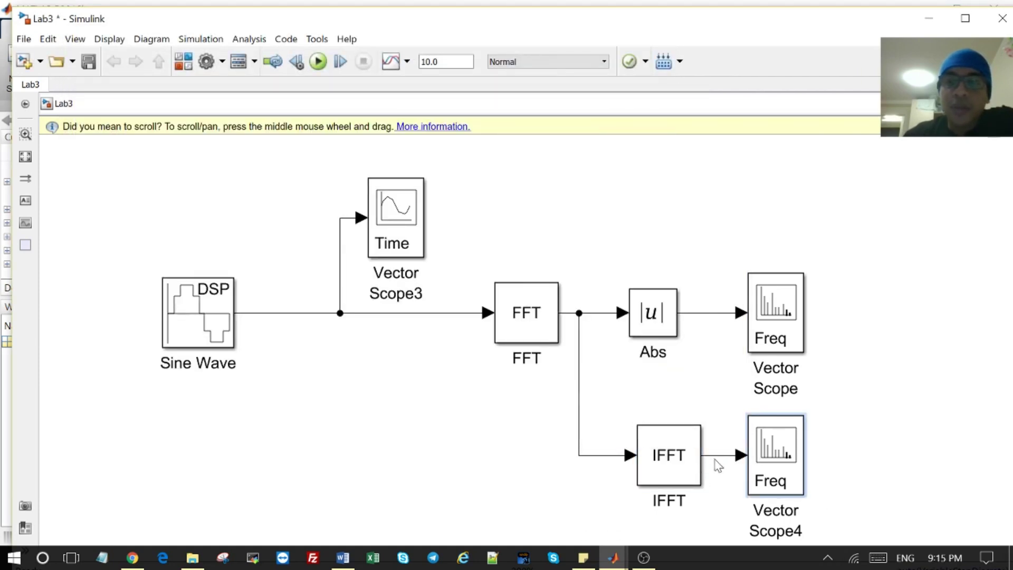
# Step: Shift the IFFT block left under the FFT branch and confirm its settings with OK
pyautogui.moveTo(675, 456); pyautogui.dragTo(636, 449)
pyautogui.moveTo(622, 558)
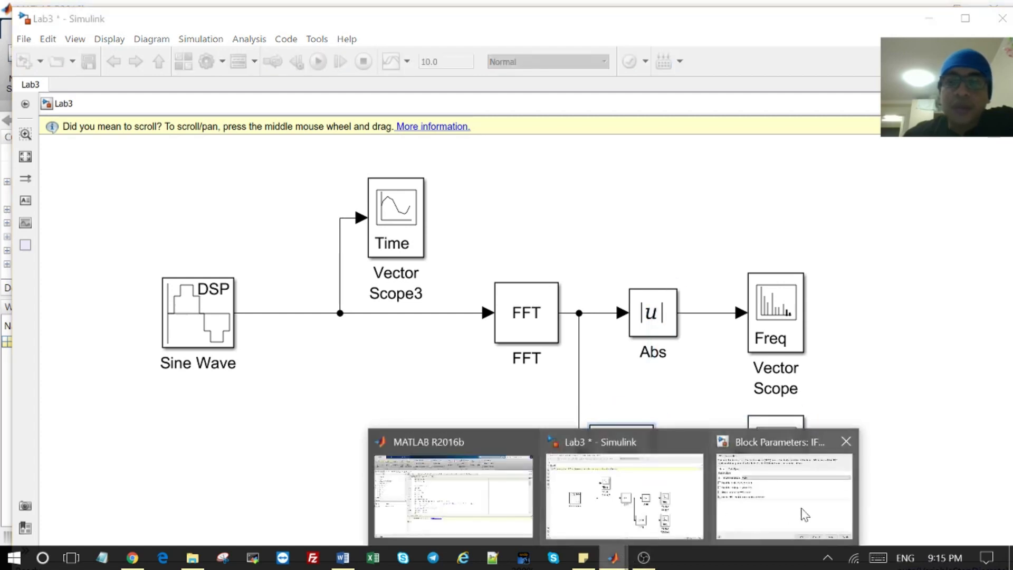
pyautogui.click(804, 514)
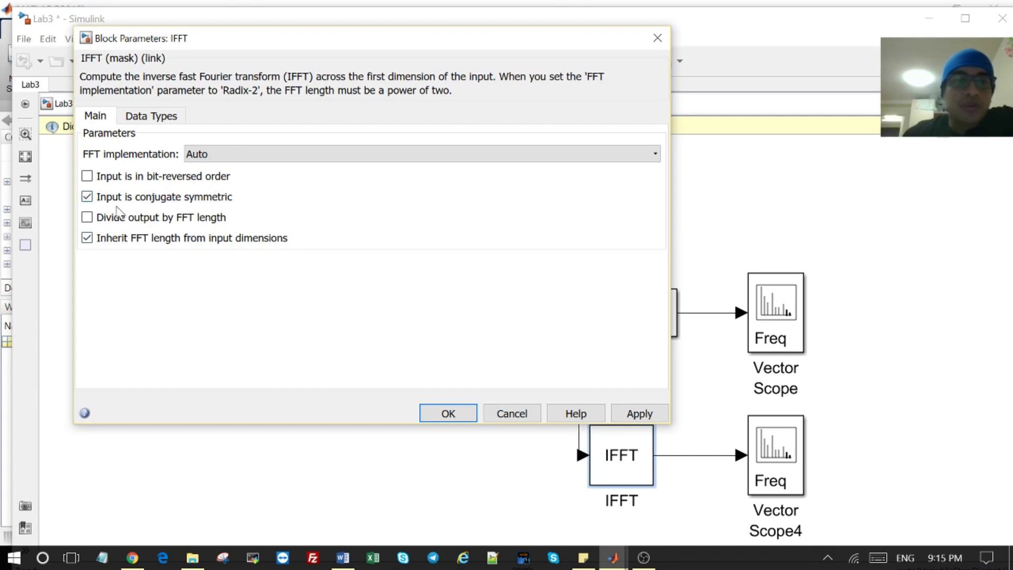
pyautogui.click(449, 413)
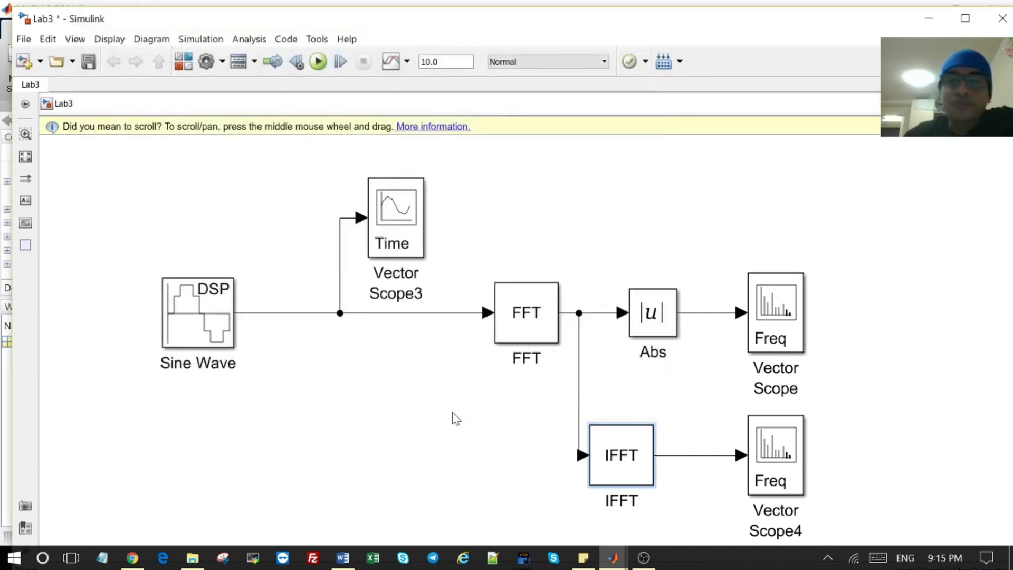
pyautogui.click(769, 463)
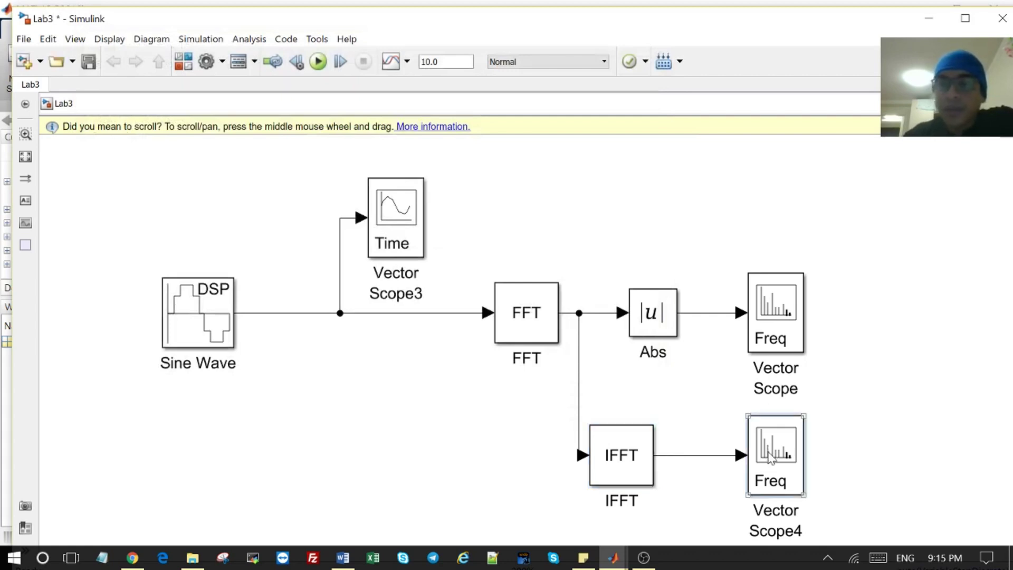
# Step: Move Vector Scope4 left, closer to the IFFT block's output
pyautogui.doubleClick(768, 463)
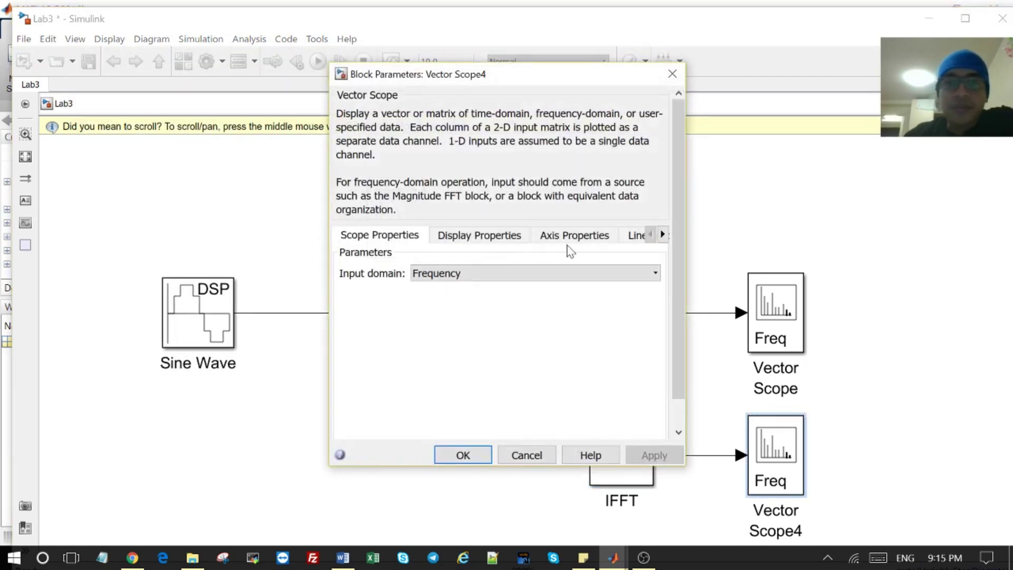
pyautogui.click(568, 247)
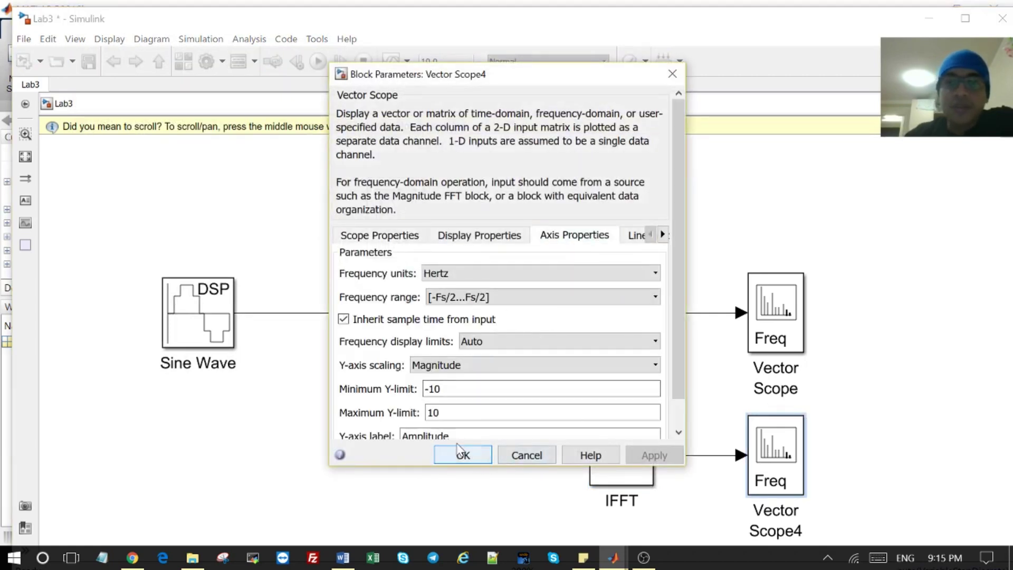
pyautogui.click(672, 74)
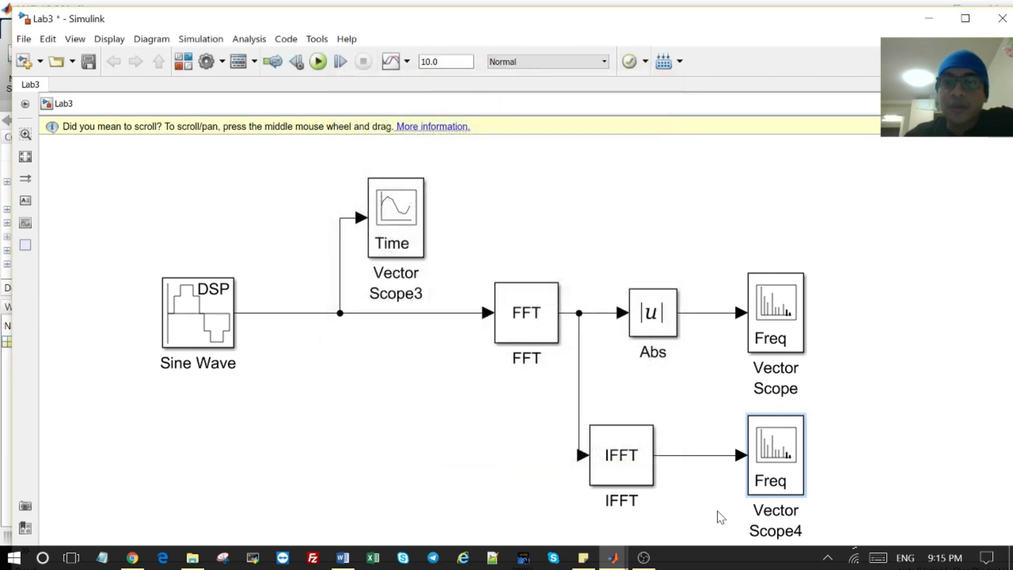
pyautogui.scroll(-2, 691, 493)
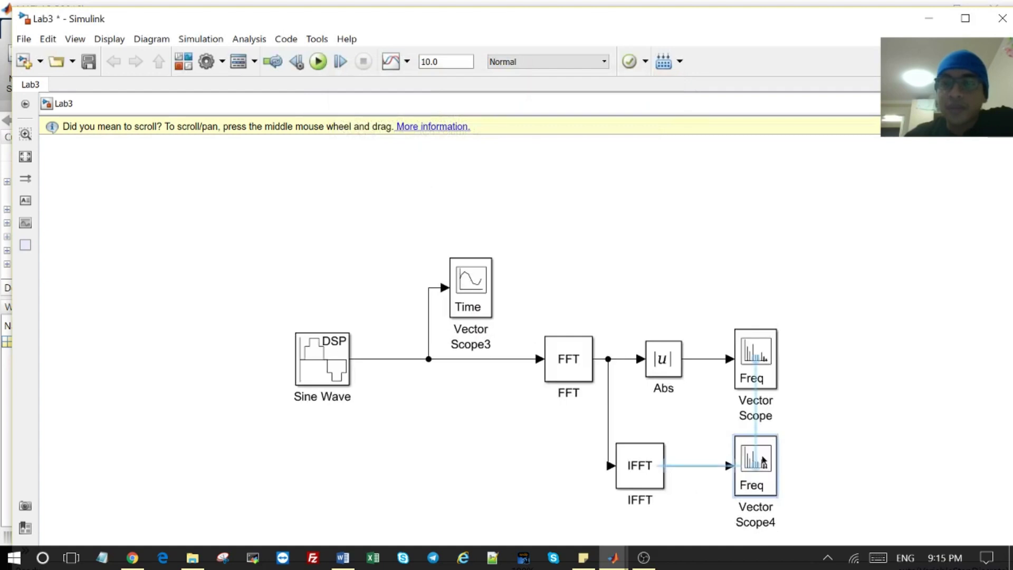
pyautogui.moveTo(766, 463); pyautogui.dragTo(732, 480)
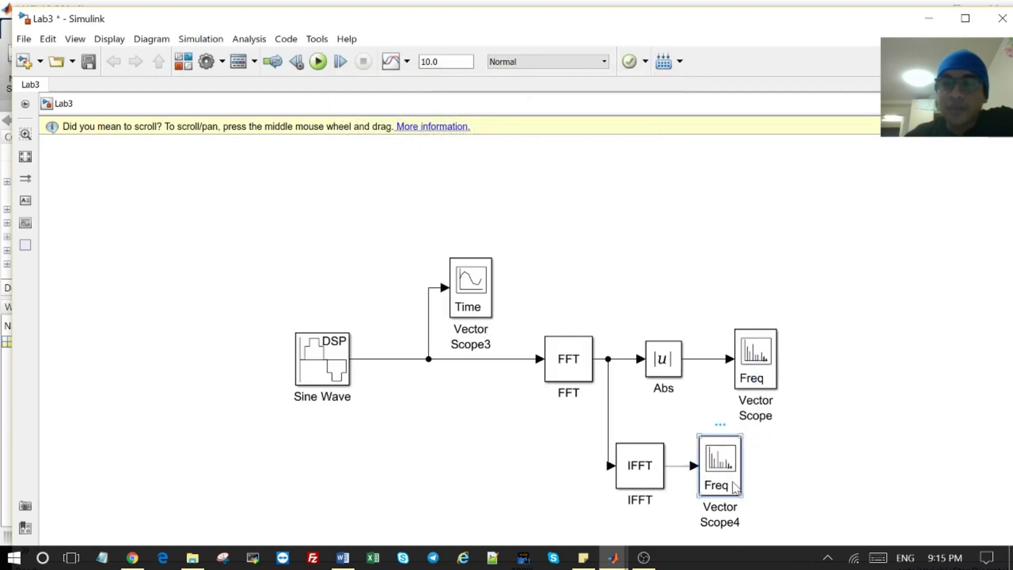
# Step: Set Vector Scope4's input domain to Time
pyautogui.doubleClick(735, 486)
pyautogui.click(457, 274)
pyautogui.click(461, 294)
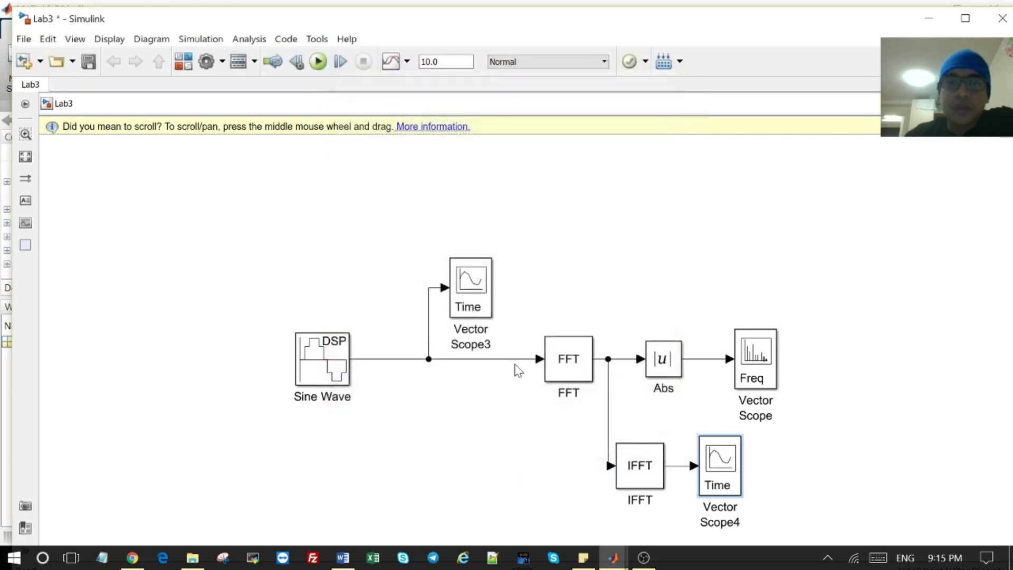
# Step: Run the Lab3 simulation, try zooming Vector Scope4, then reset to the full 0–16 s view
pyautogui.click(320, 62)
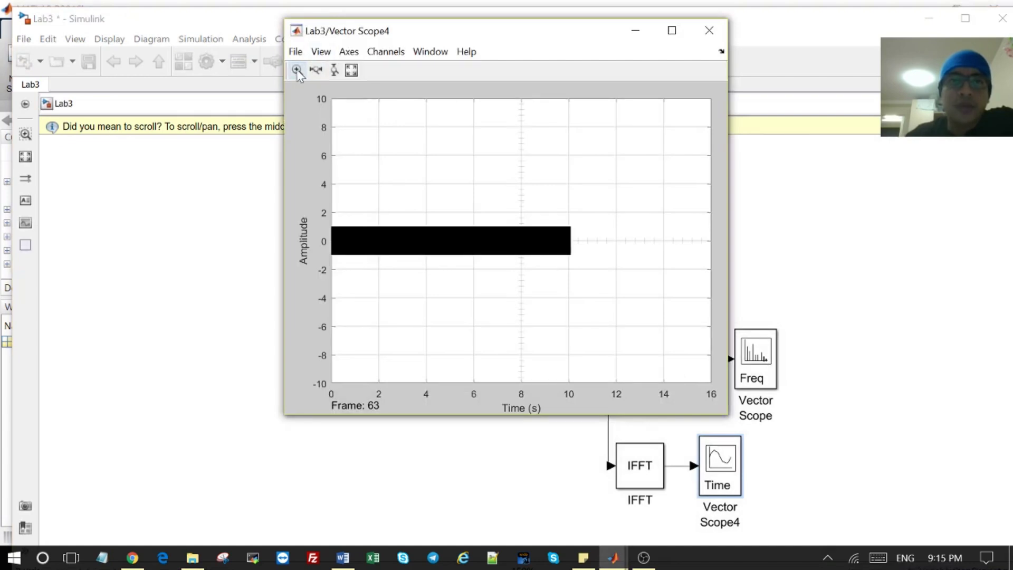
pyautogui.click(297, 70)
pyautogui.moveTo(335, 221); pyautogui.dragTo(364, 264)
pyautogui.moveTo(467, 356); pyautogui.dragTo(333, 222)
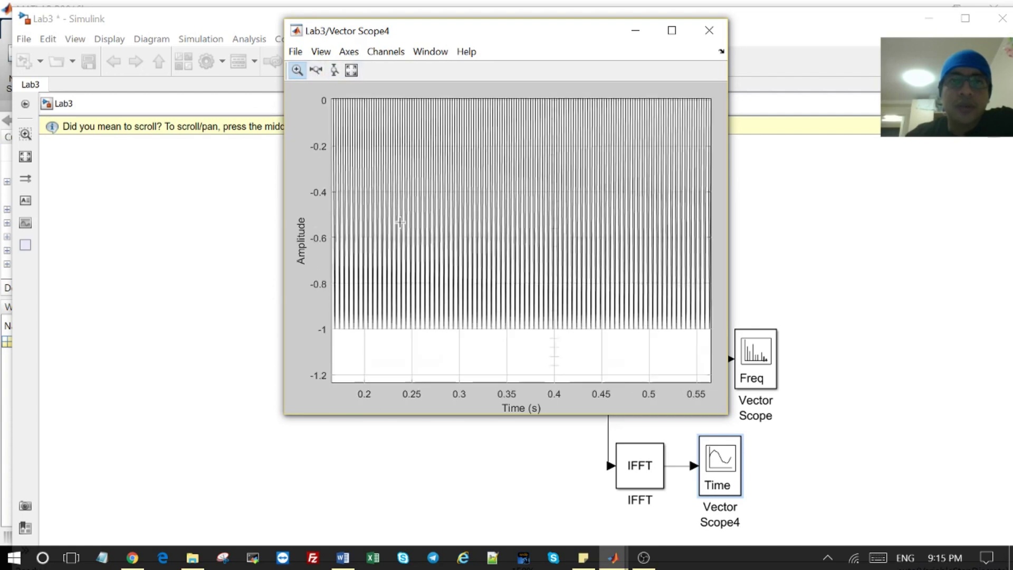
pyautogui.click(334, 70)
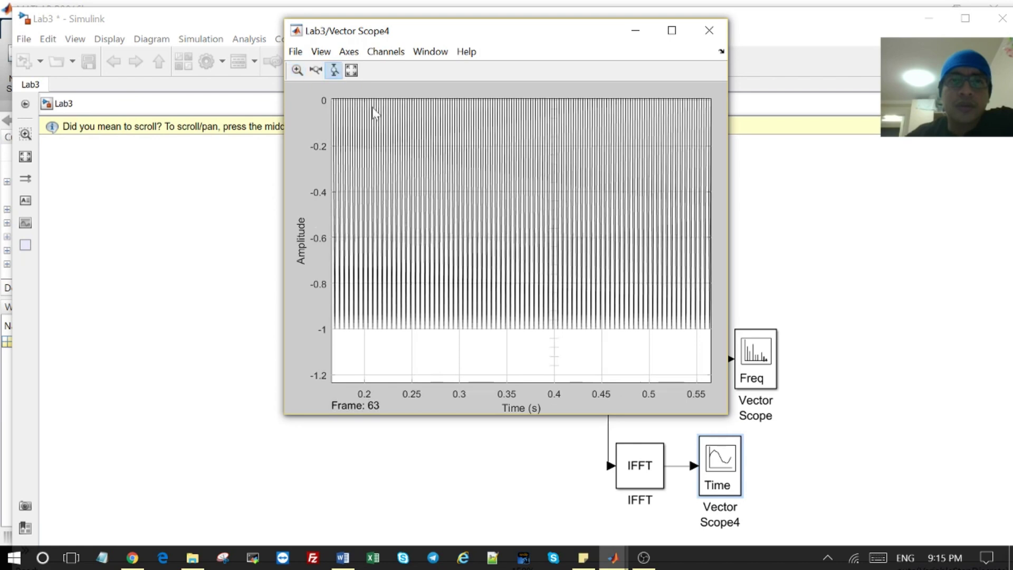
pyautogui.click(419, 181)
pyautogui.click(351, 70)
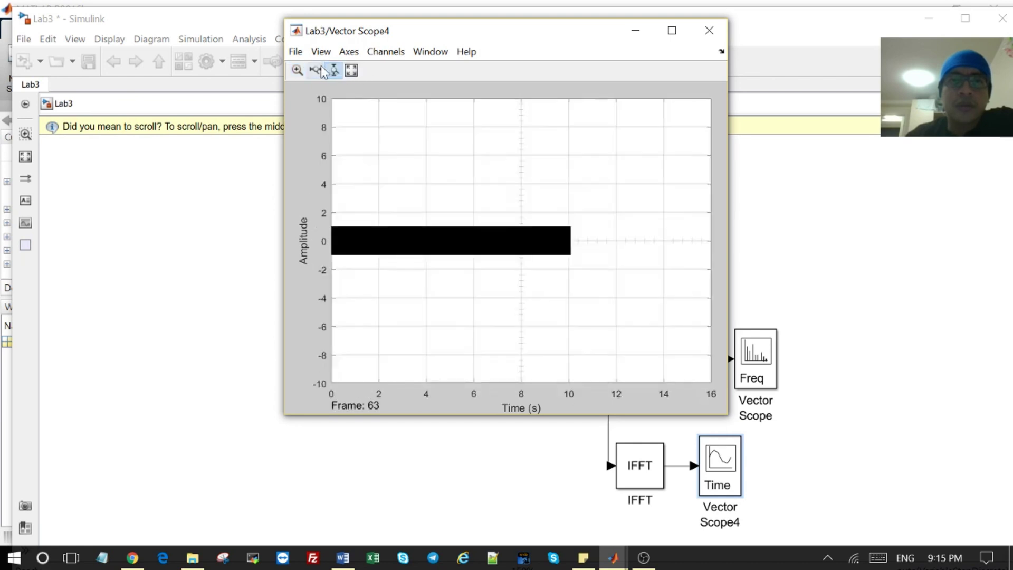
# Step: Box-zoom Vector Scope4 to about 0.24–0.27 s so single sine cycles show, then move it aside
pyautogui.click(297, 70)
pyautogui.moveTo(333, 219); pyautogui.dragTo(373, 268)
pyautogui.moveTo(343, 133); pyautogui.dragTo(371, 340)
pyautogui.moveTo(346, 103); pyautogui.dragTo(470, 380)
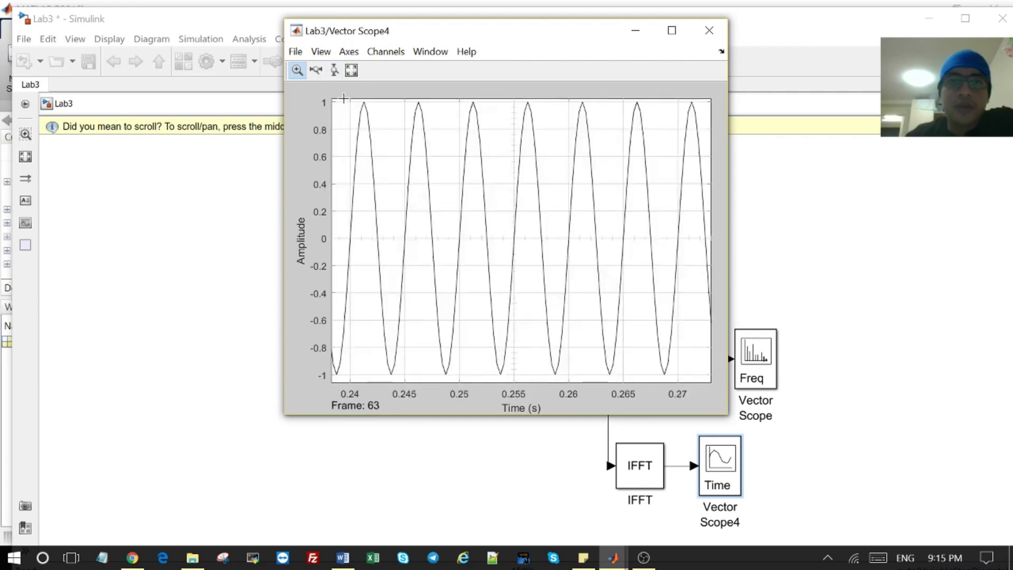
pyautogui.moveTo(407, 29); pyautogui.dragTo(243, 67)
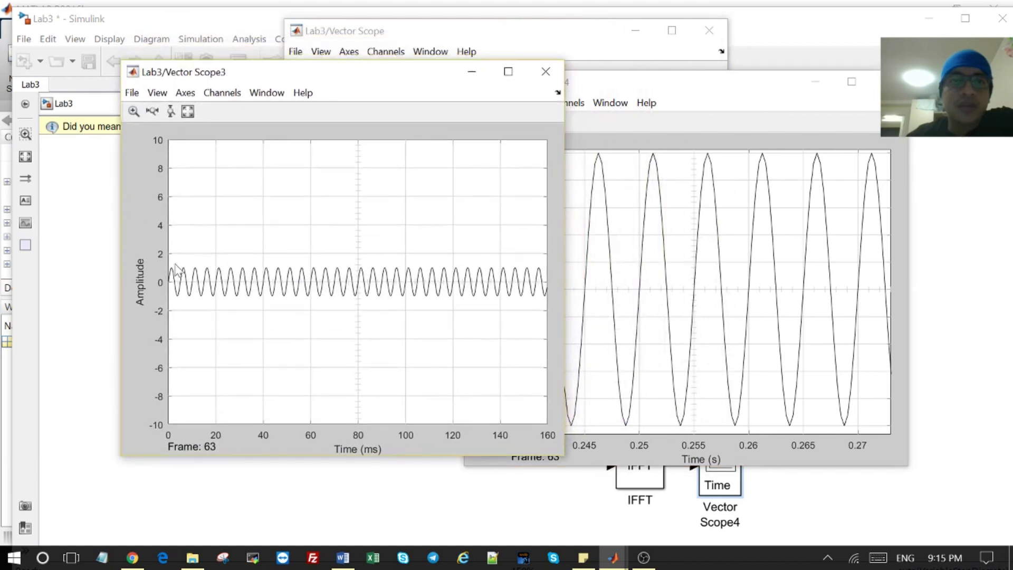
# Step: Box-zoom Vector Scope3 into a few input sine cycles, then close Vector Scope3 and Vector Scope4
pyautogui.click(134, 111)
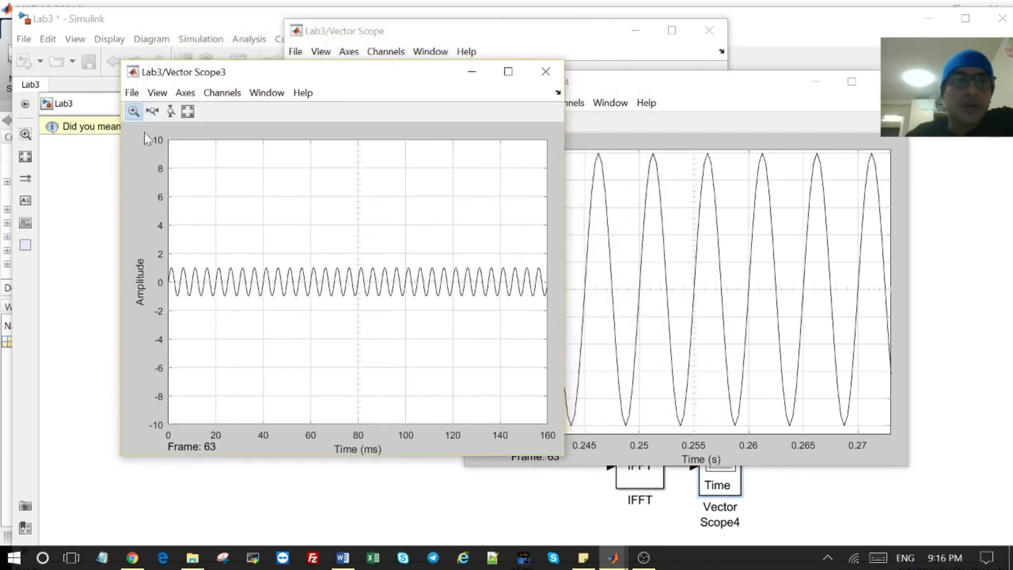
pyautogui.moveTo(173, 255); pyautogui.dragTo(265, 312)
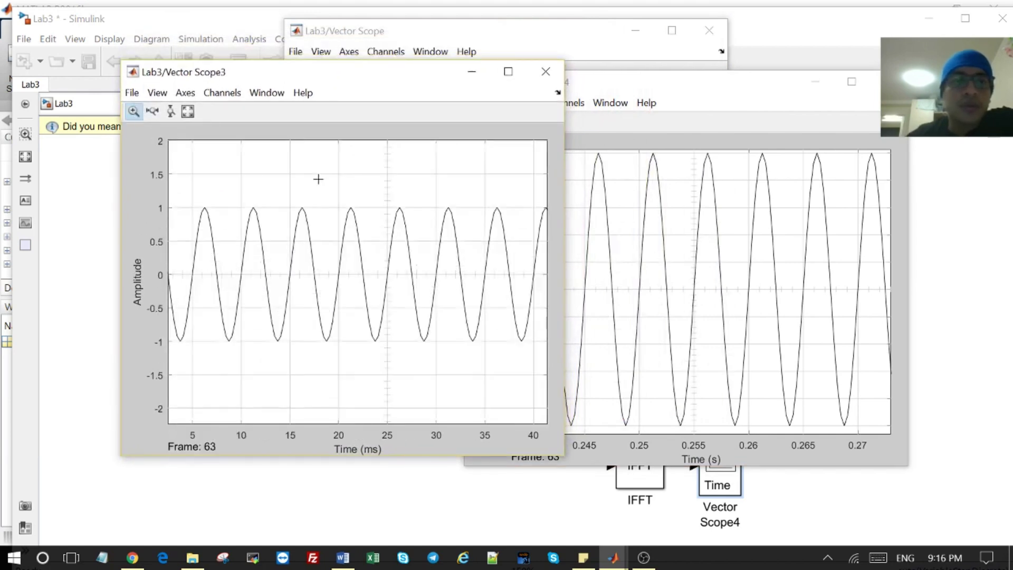
pyautogui.moveTo(191, 187); pyautogui.dragTo(422, 341)
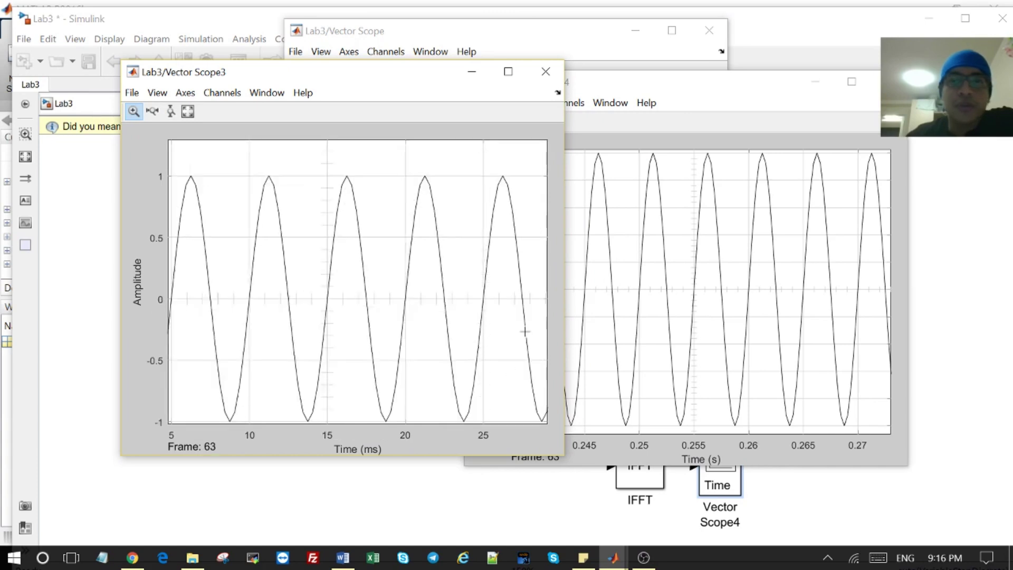
pyautogui.click(545, 71)
pyautogui.click(889, 81)
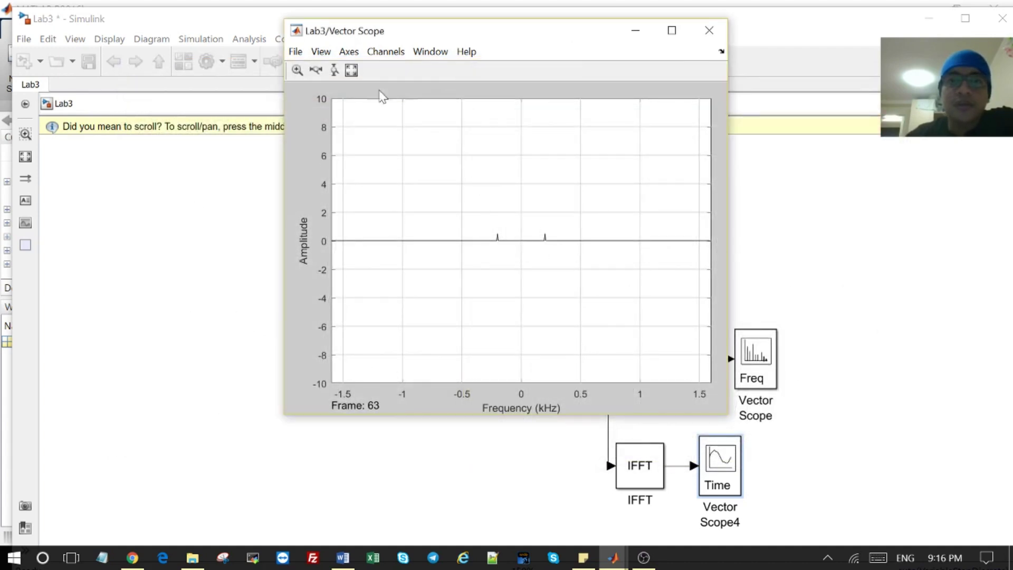
# Step: Zoom the spectrum onto its 0.5-amplitude peaks at ±0.2 kHz, close the scope, and switch to OBS
pyautogui.moveTo(491, 225); pyautogui.dragTo(563, 252)
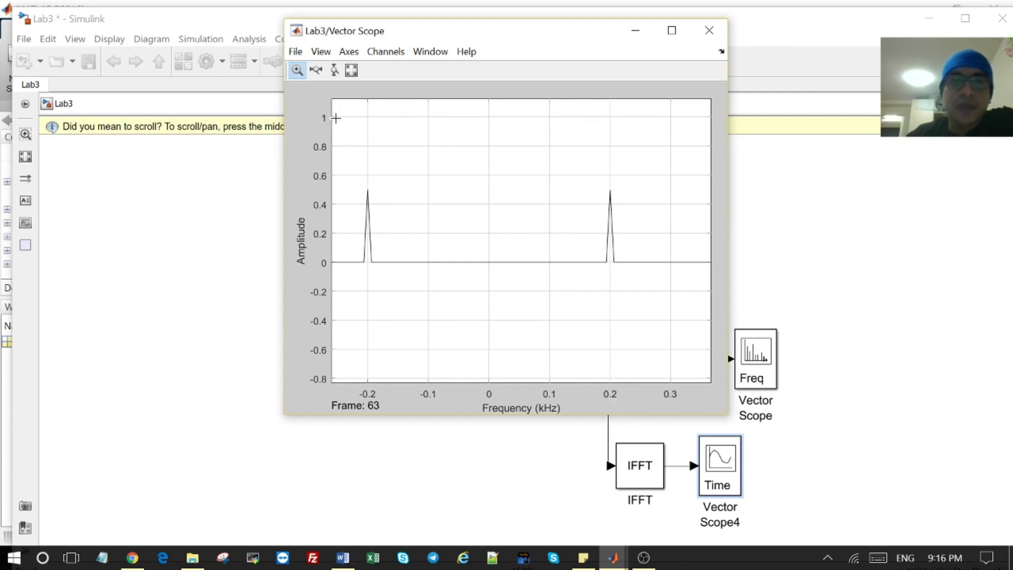
pyautogui.moveTo(348, 174); pyautogui.dragTo(645, 287)
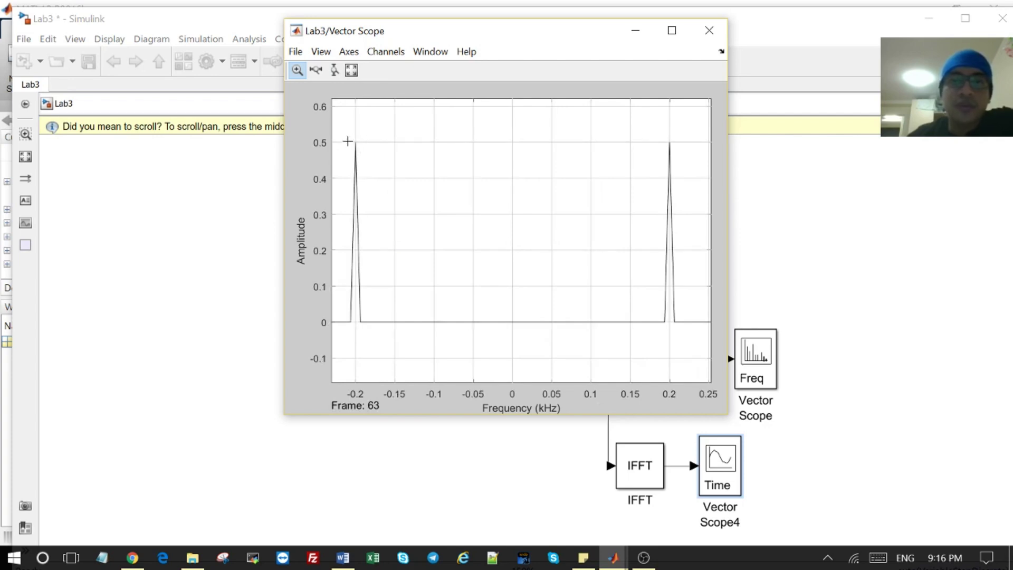
pyautogui.click(708, 30)
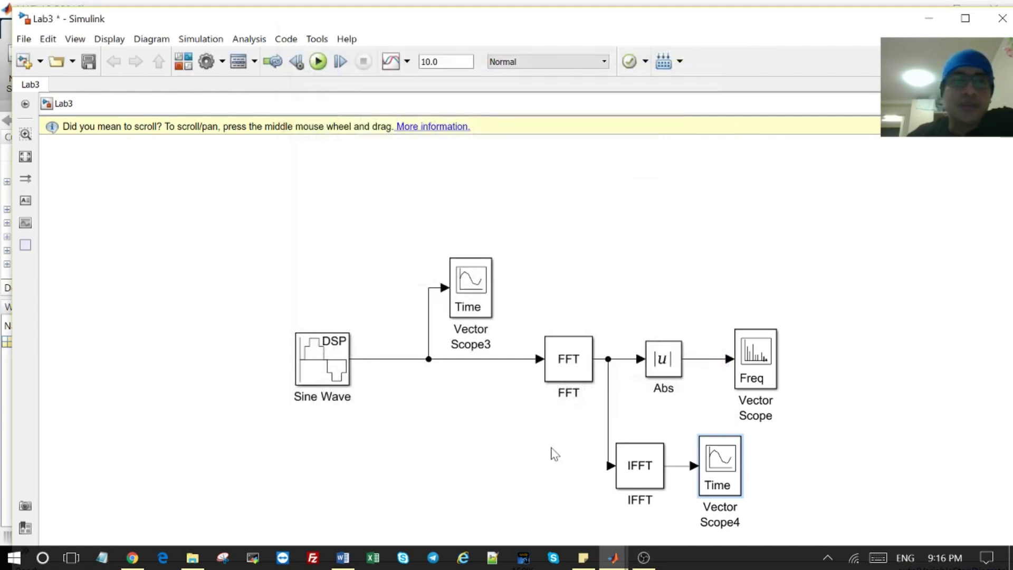
pyautogui.click(644, 557)
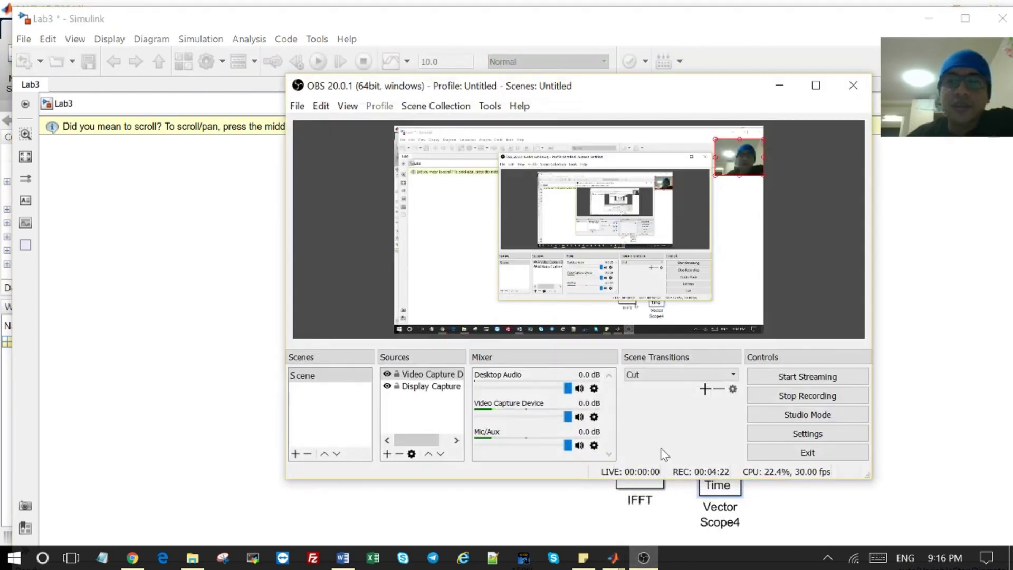